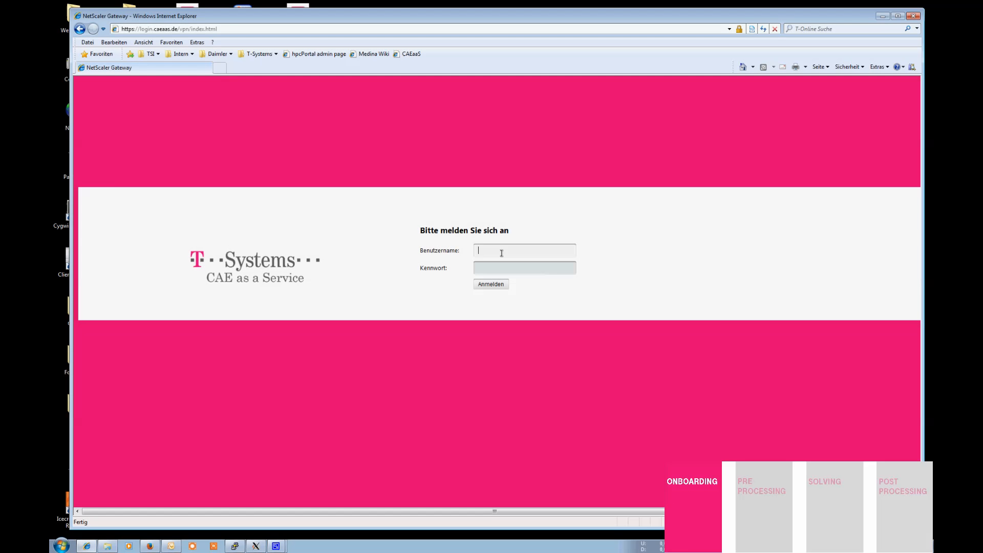
type("000")
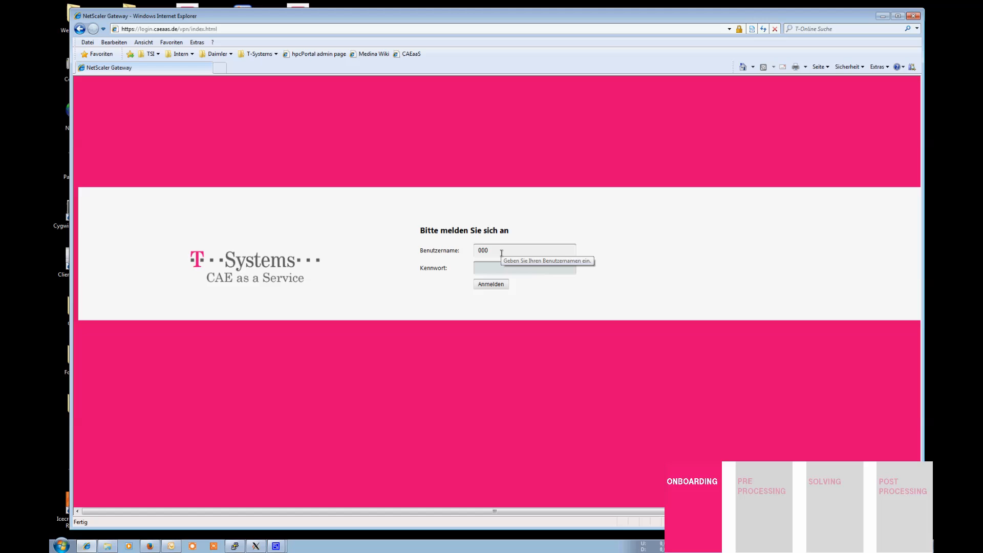
type("004")
Log in to T-Systems CAE as a Service with the username and password.
key("Tab")
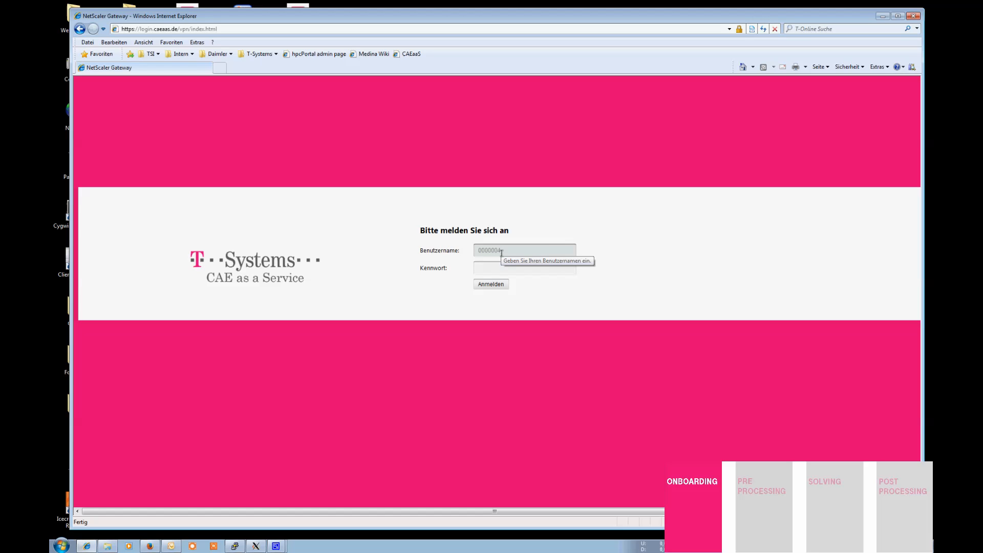
type("••••")
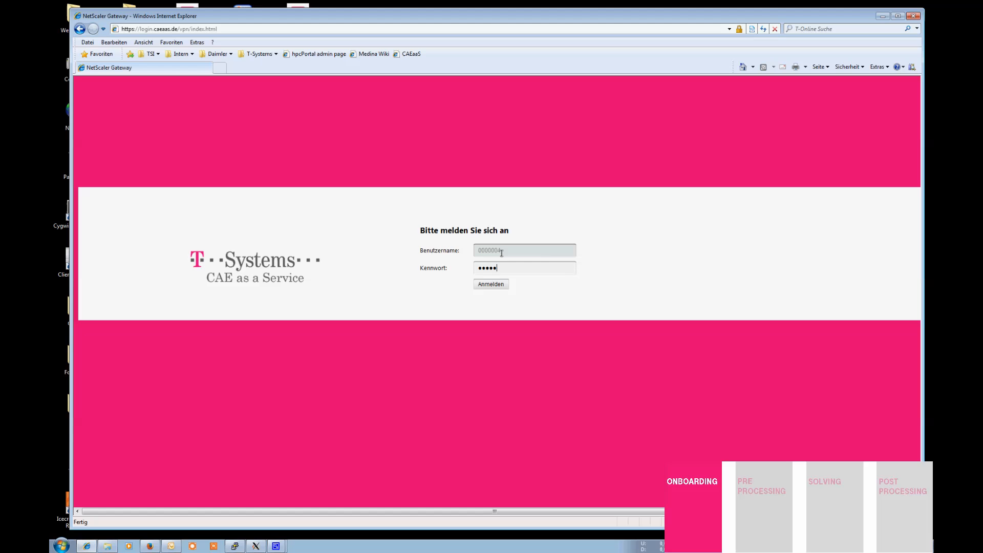
type("••")
key("Return")
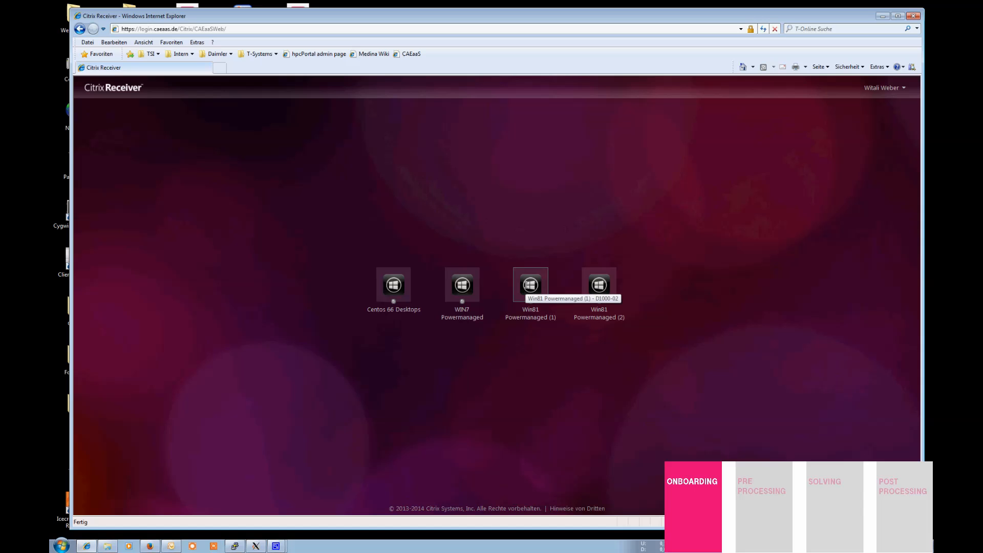
Launch the Win81 Powermanaged (1) desktop and browse Start > Alle Programme without launching anything.
left_click(530, 286)
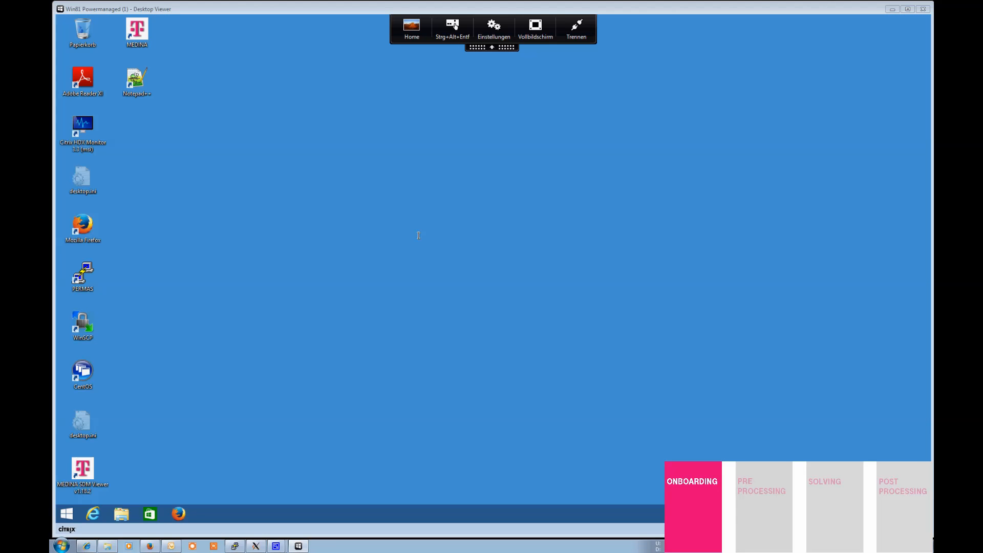
left_click(65, 514)
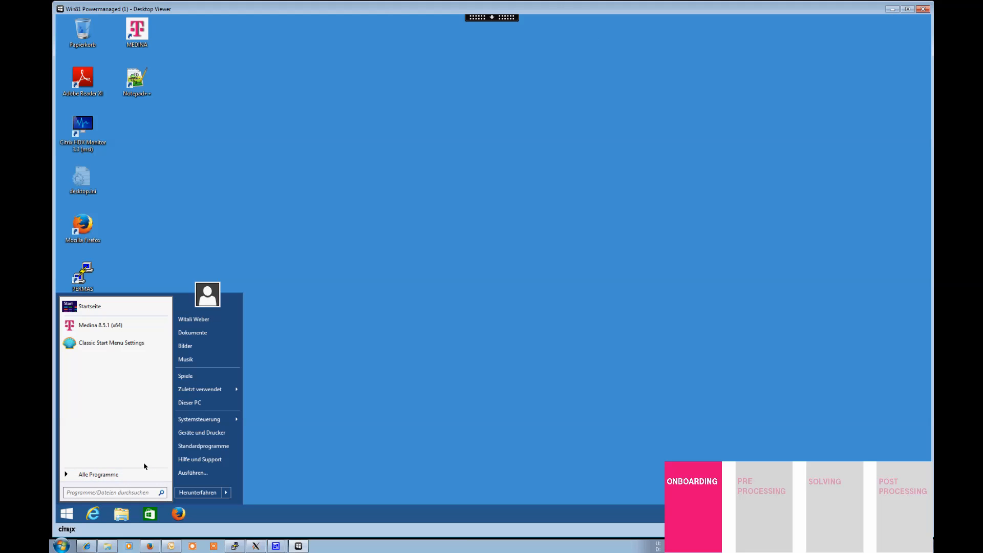
left_click(122, 476)
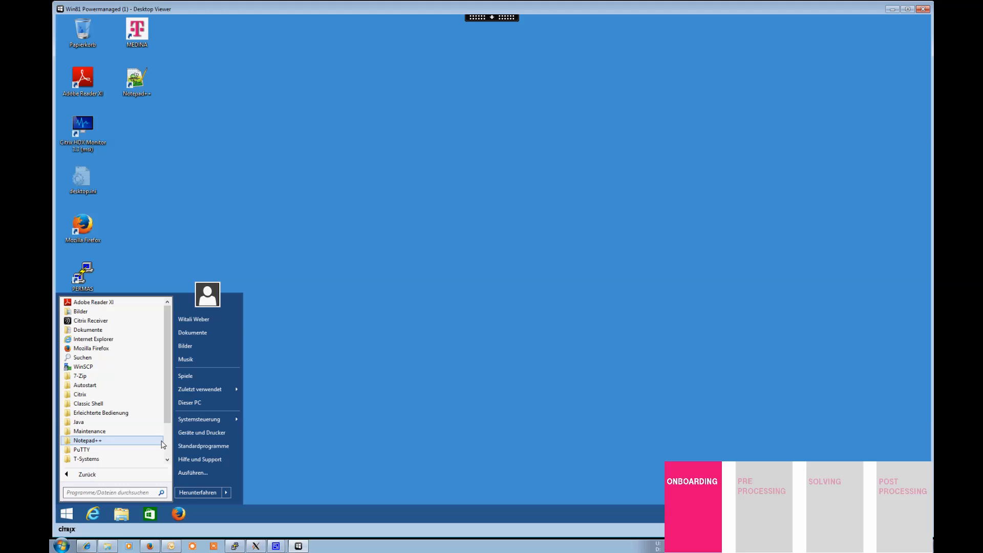
left_click_drag(169, 415, 169, 416)
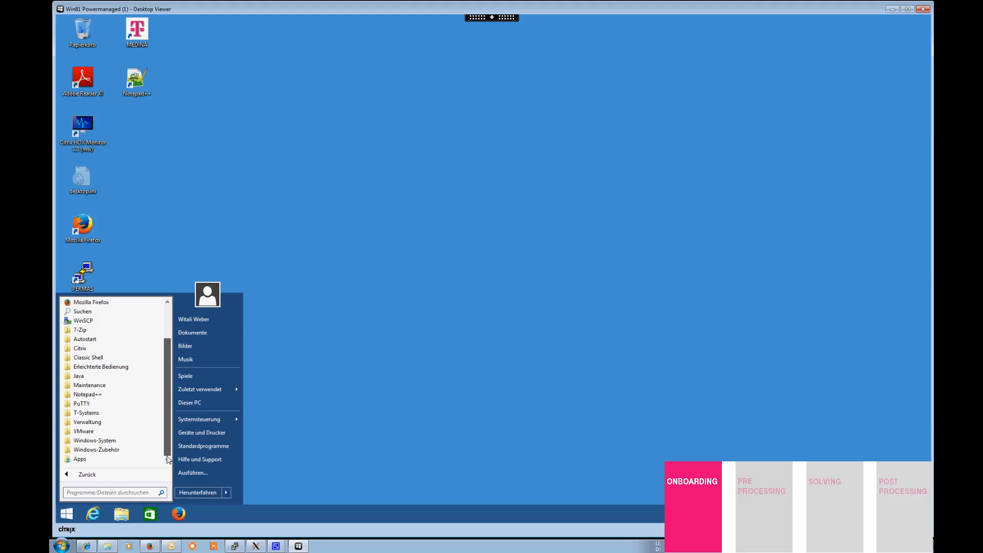
left_click(292, 408)
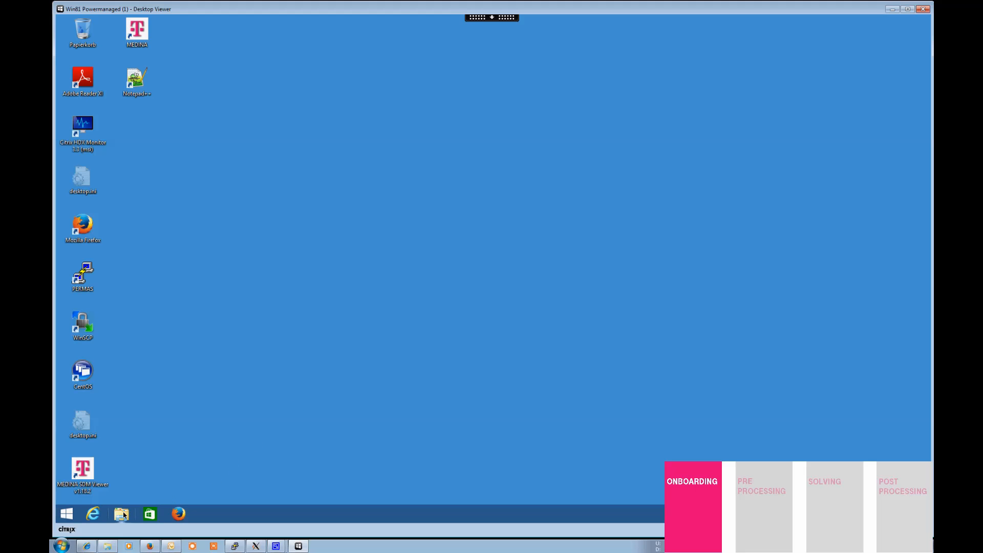
left_click(121, 514)
left_click(441, 315)
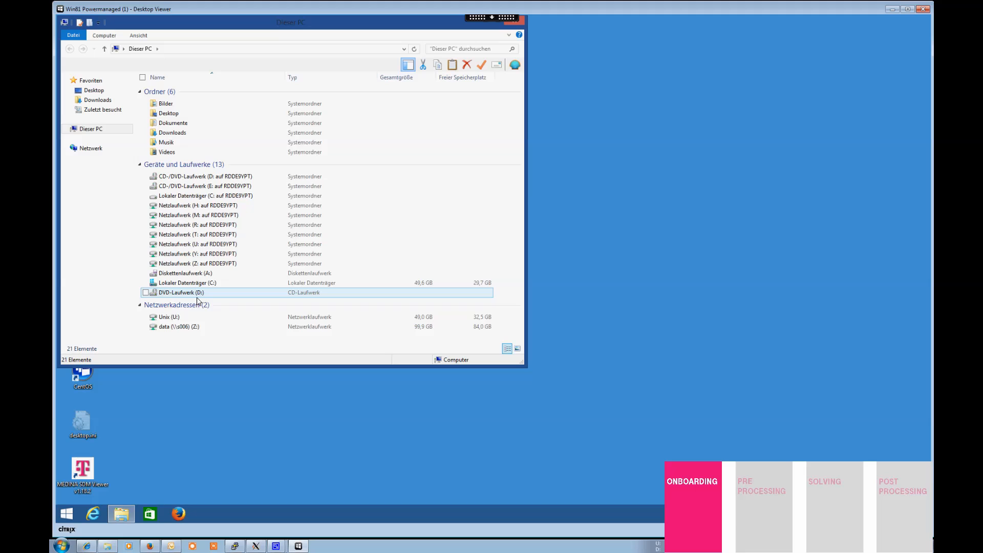
left_click(179, 318)
double_click(180, 318)
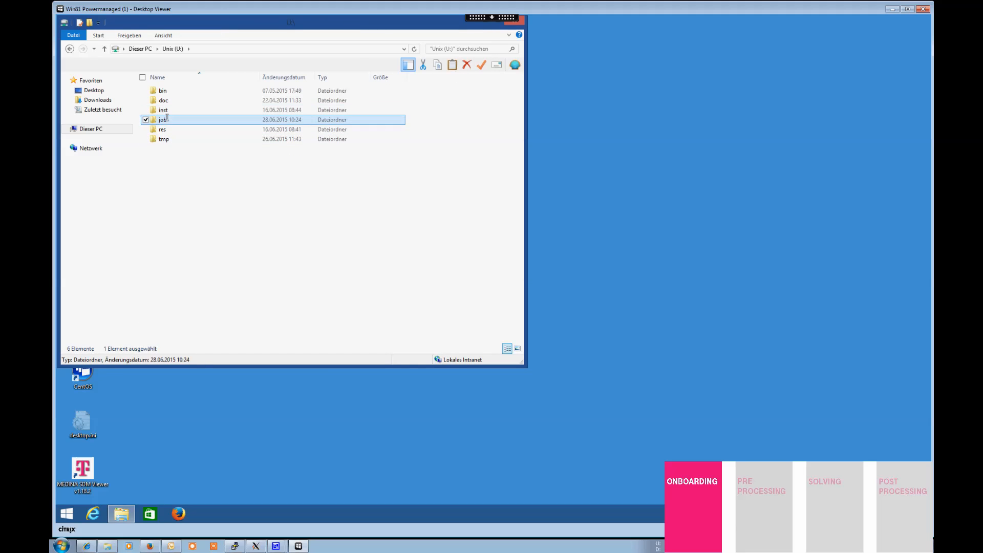
double_click(164, 119)
double_click(168, 91)
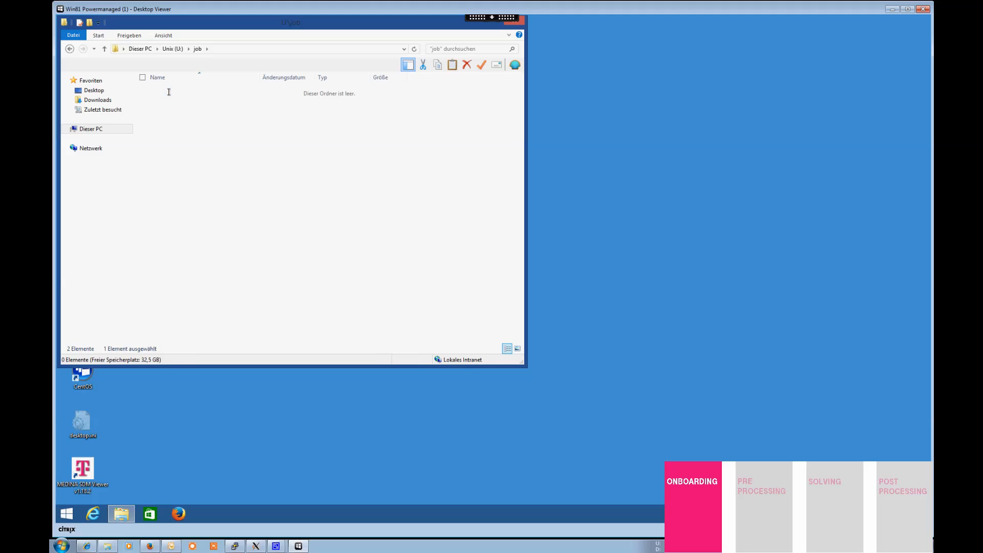
left_click(169, 92)
double_click(169, 91)
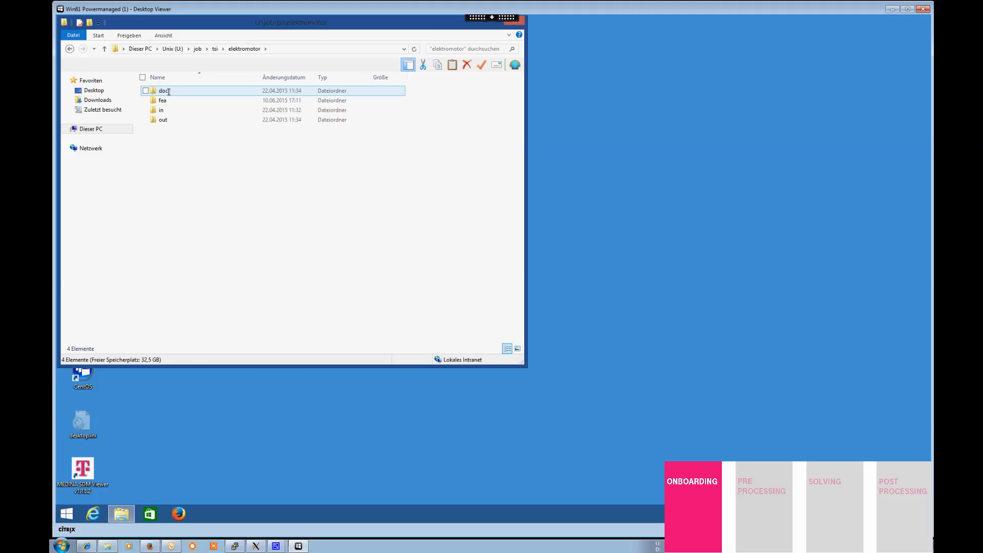
double_click(166, 101)
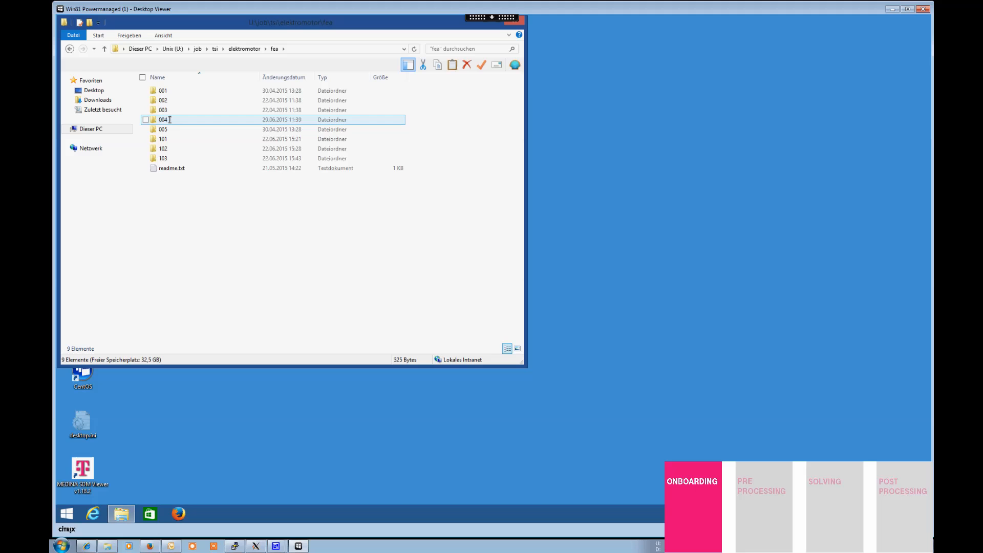
double_click(170, 120)
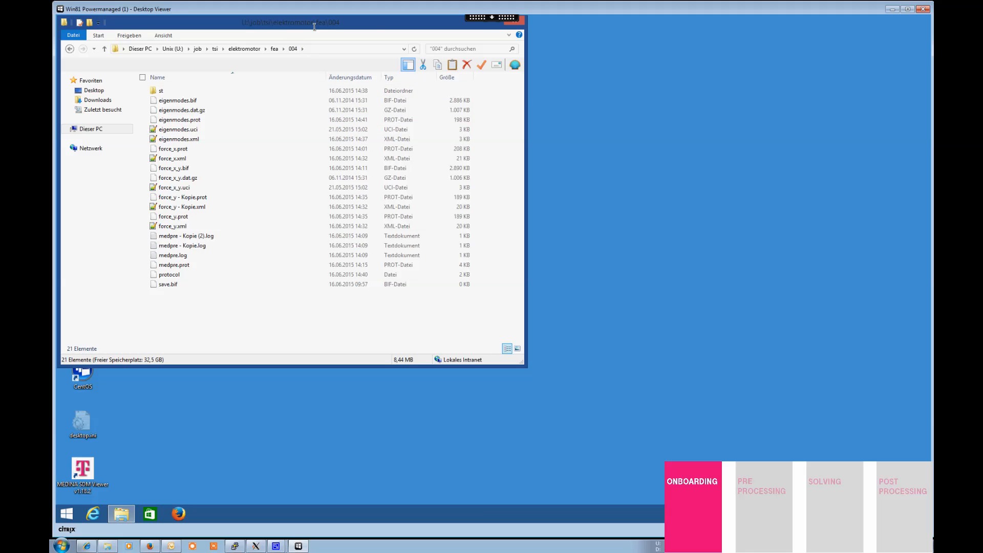
left_click(518, 20)
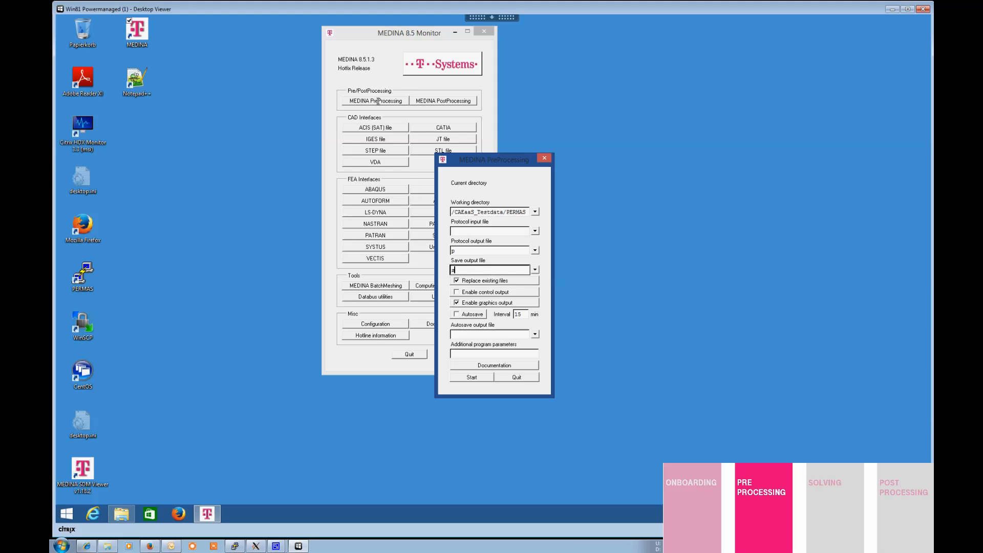
Start the MEDINA PreProcessing session and widen its window.
left_click(472, 378)
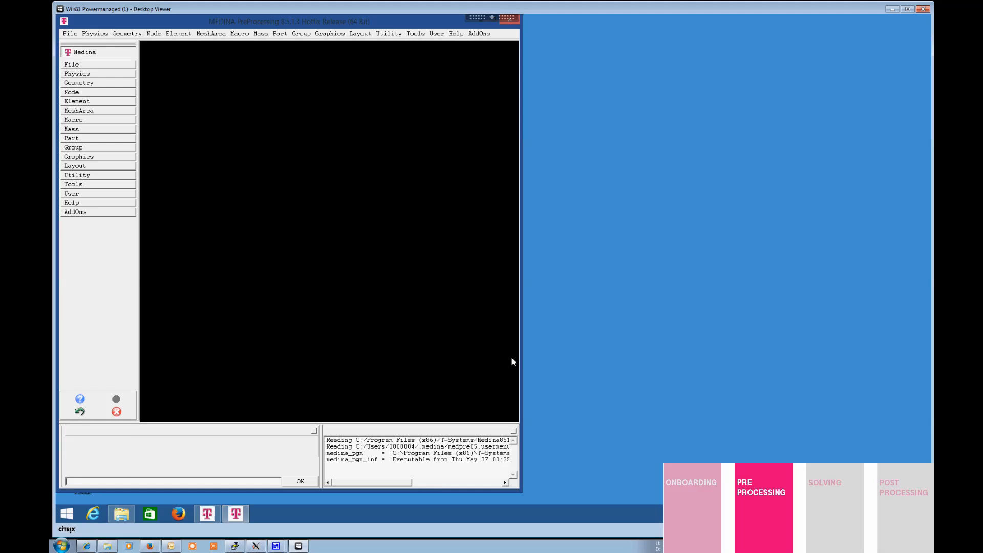
left_click_drag(519, 358, 905, 358)
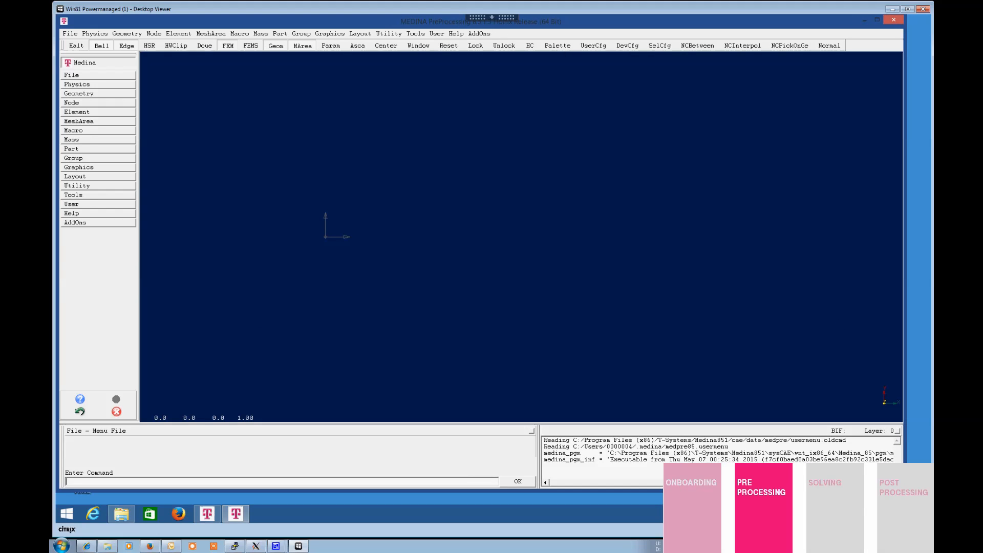
left_click(71, 75)
Read the Elektromotor_fine_mesh model from MEDINA_models and orbit it to an enlarged diagonal view.
left_click(81, 129)
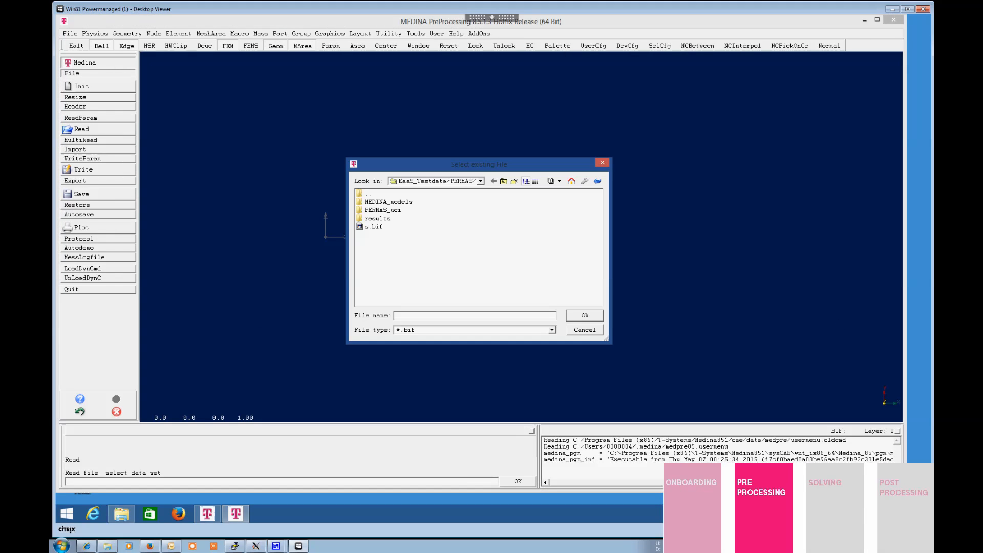
double_click(387, 202)
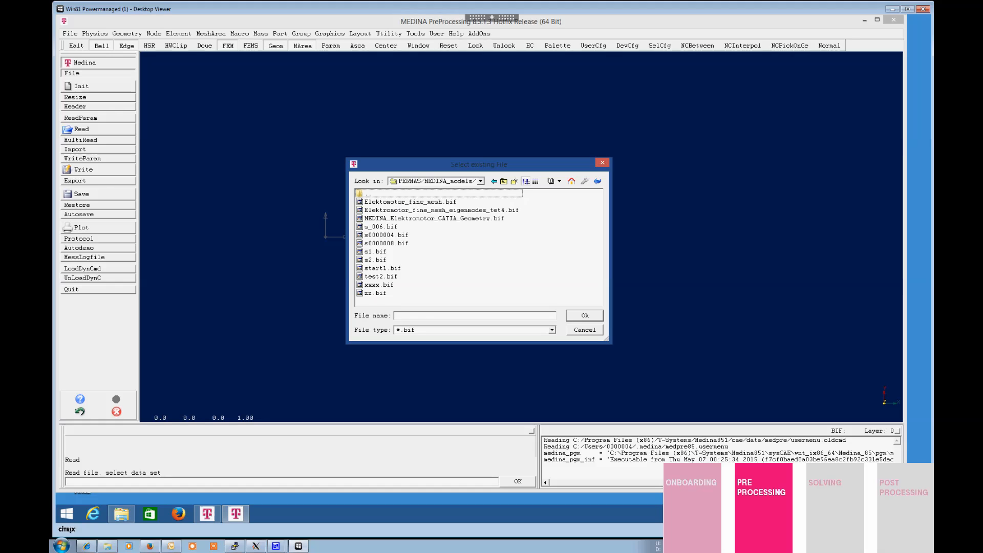
double_click(410, 201)
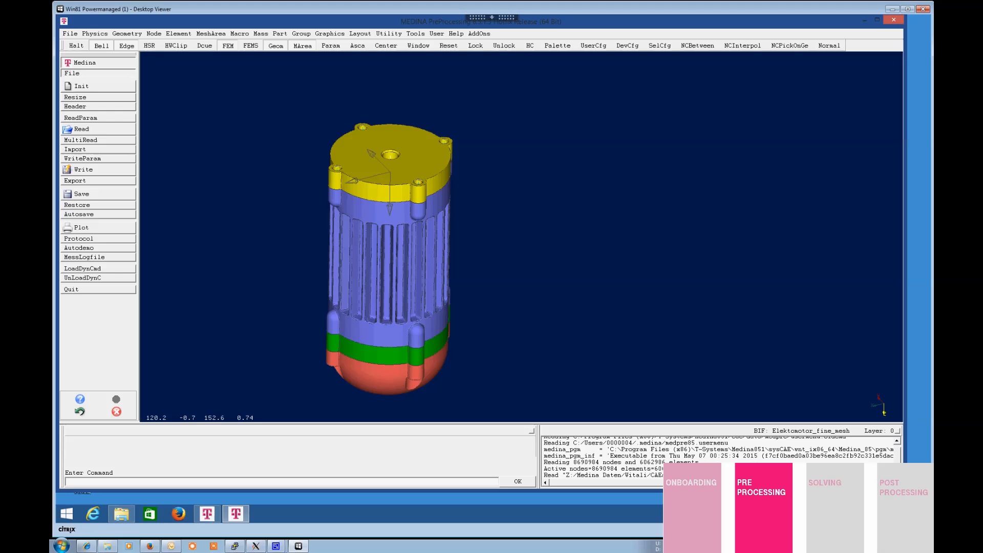
left_click_drag(388, 202, 553, 240)
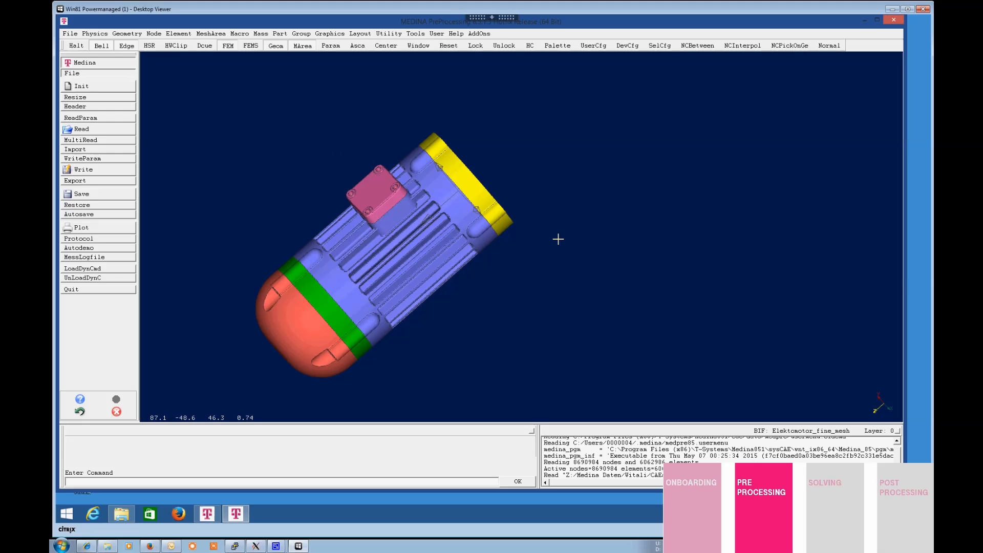
scroll(369, 242, "up", 3)
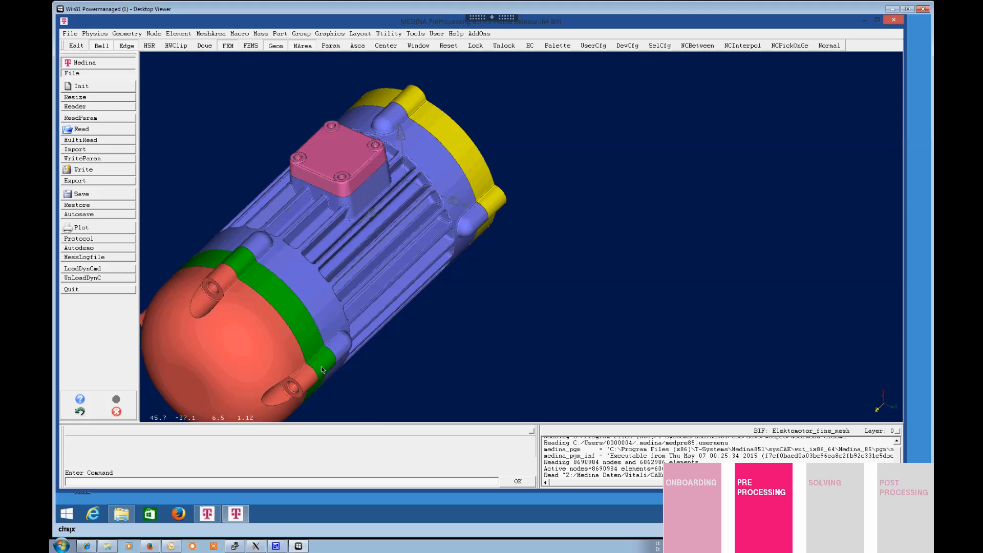
scroll(368, 243, "up", 2)
left_click_drag(368, 242, 476, 277)
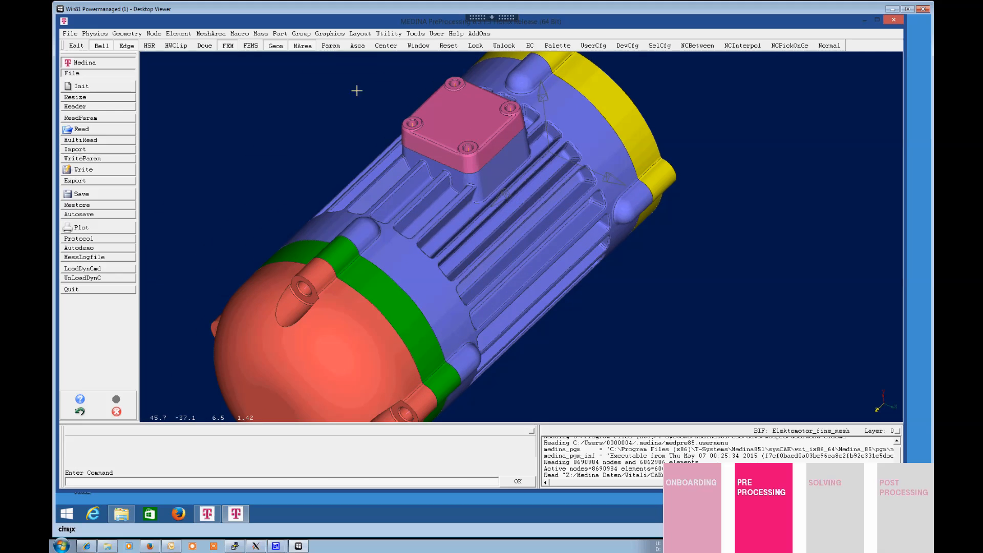
left_click(330, 45)
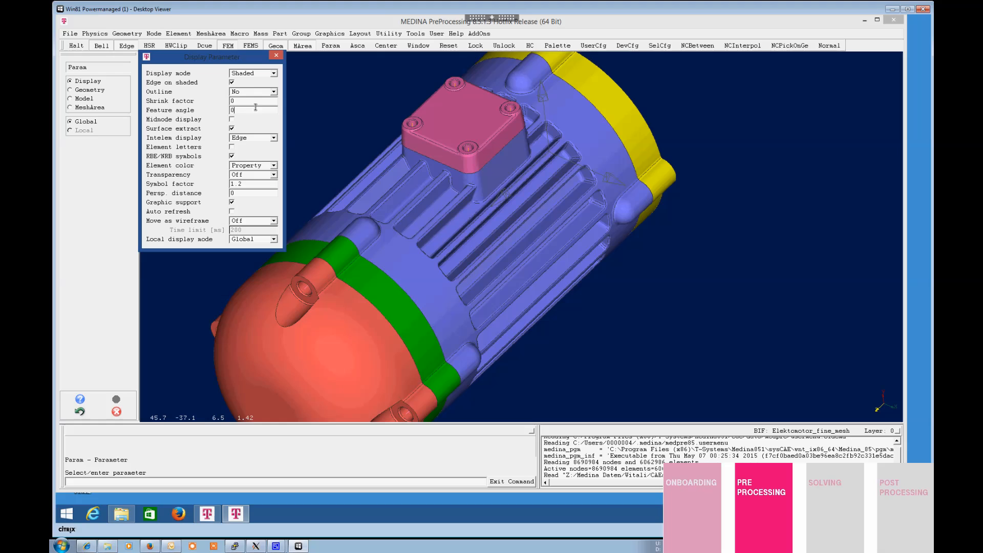
Set the feature angle to 0 to reveal the fine mesh and inspect the motor end and cooling fins.
left_click(255, 107)
key("Escape")
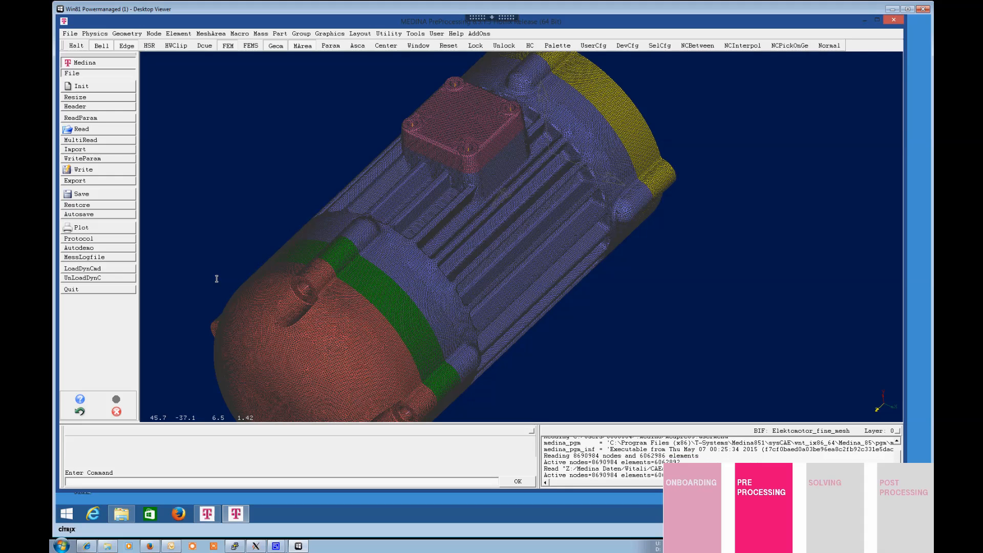
left_click_drag(313, 240, 572, 166)
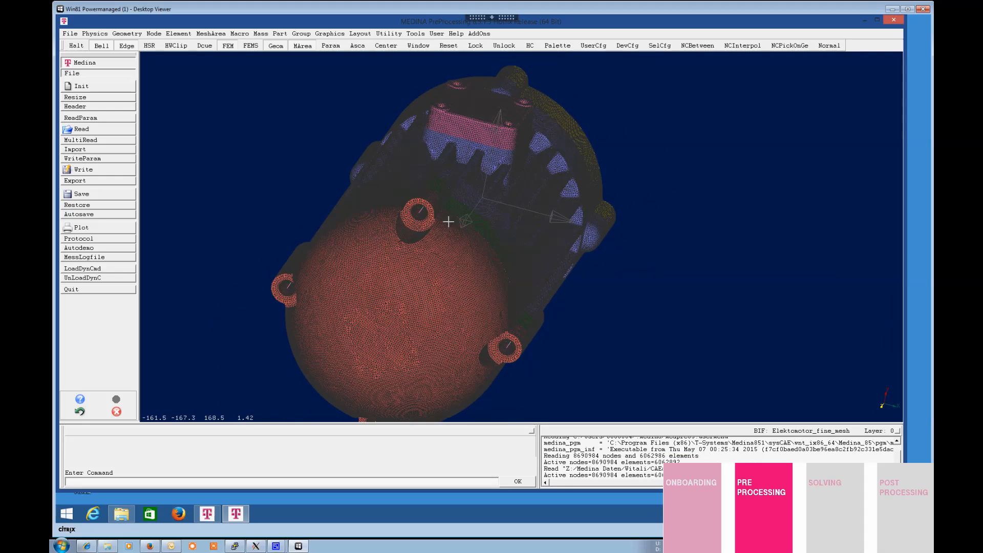
scroll(571, 166, "down", 3)
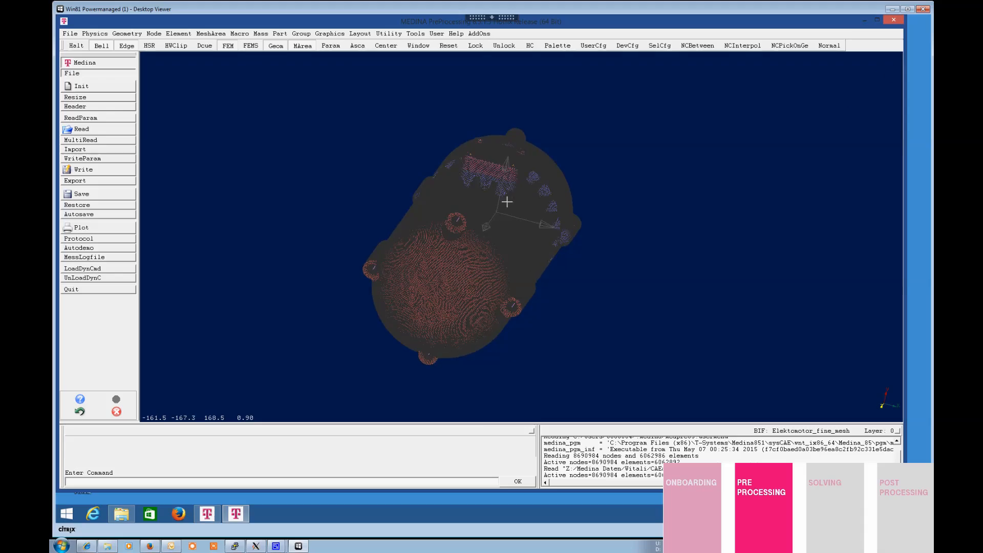
scroll(506, 202, "up", 3)
scroll(522, 188, "up", 3)
scroll(539, 177, "up", 3)
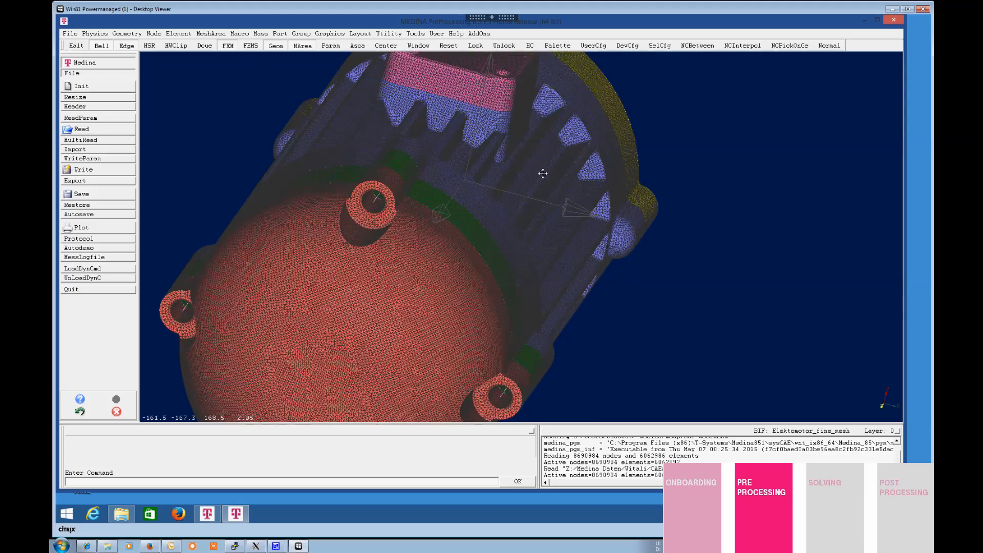
scroll(542, 174, "up", 3)
scroll(568, 201, "up", 2)
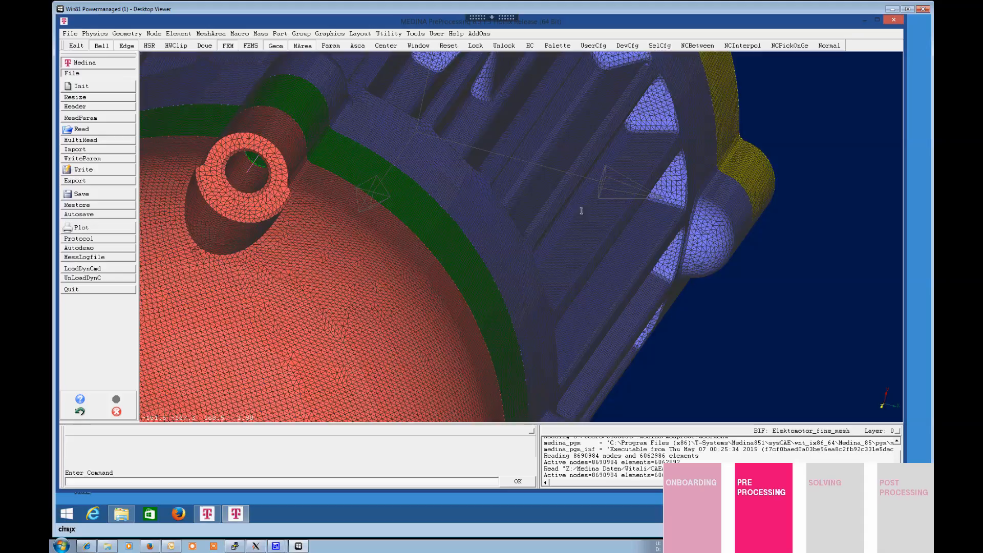
mouse_move(581, 210)
left_mouse_down()
mouse_move(446, 216)
mouse_move(510, 216)
left_mouse_up()
scroll(499, 214, "up", 3)
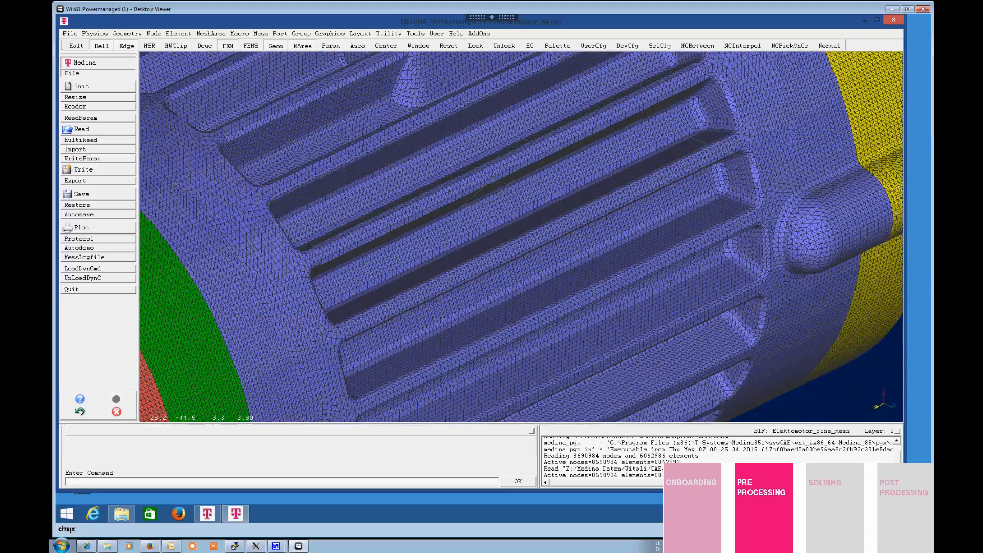
scroll(491, 163, "down", 2)
scroll(507, 178, "down", 2)
scroll(533, 191, "down", 2)
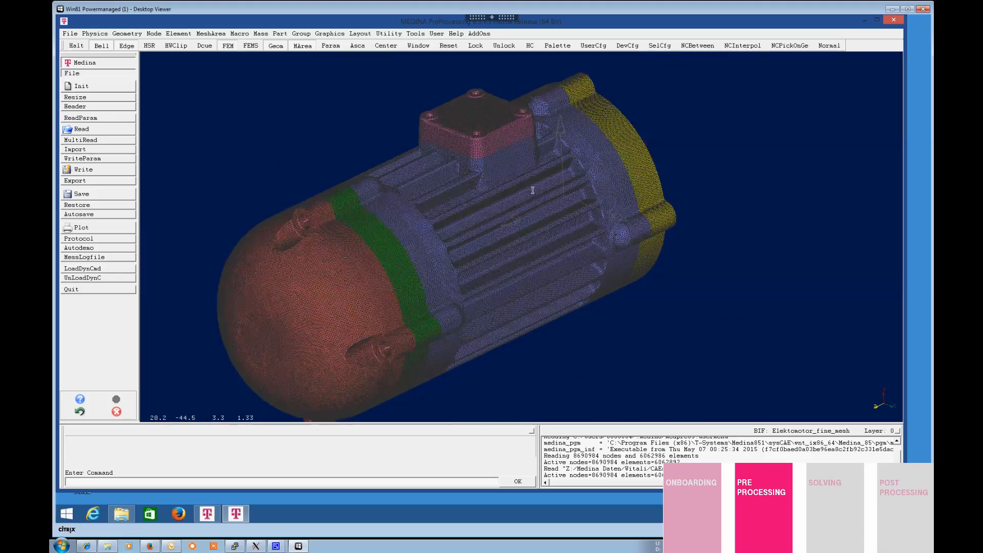
left_click_drag(532, 191, 508, 179)
left_click(331, 45)
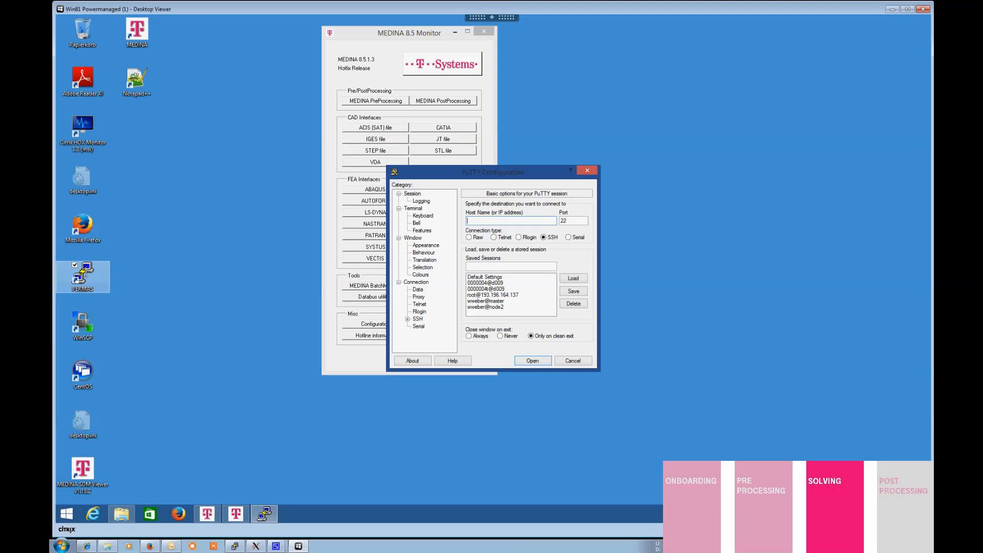
Connect PuTTY to the master node, log in and change into the jobs directory.
double_click(486, 300)
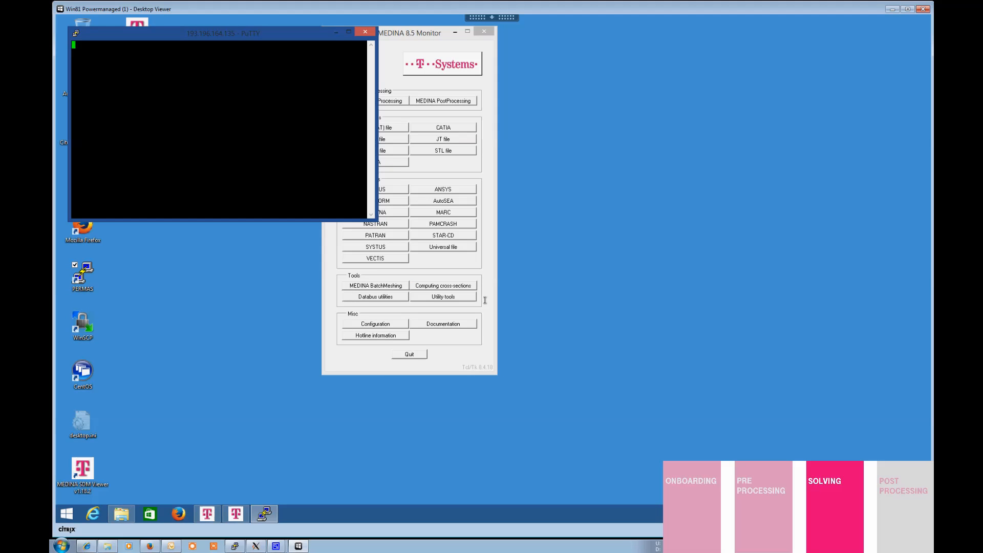
key("Return")
key("Return")
type("cd jobs")
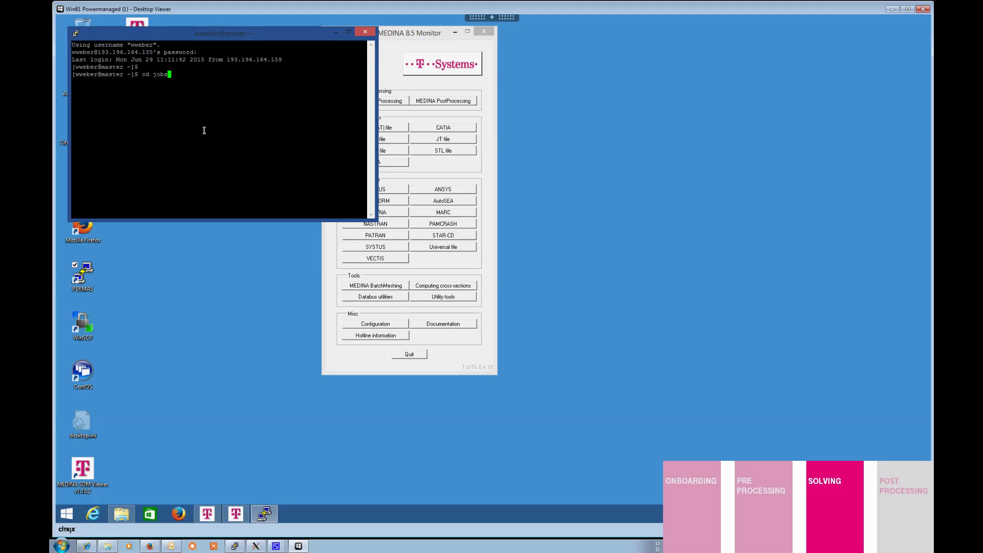
key("Return")
left_click_drag(373, 220, 785, 419)
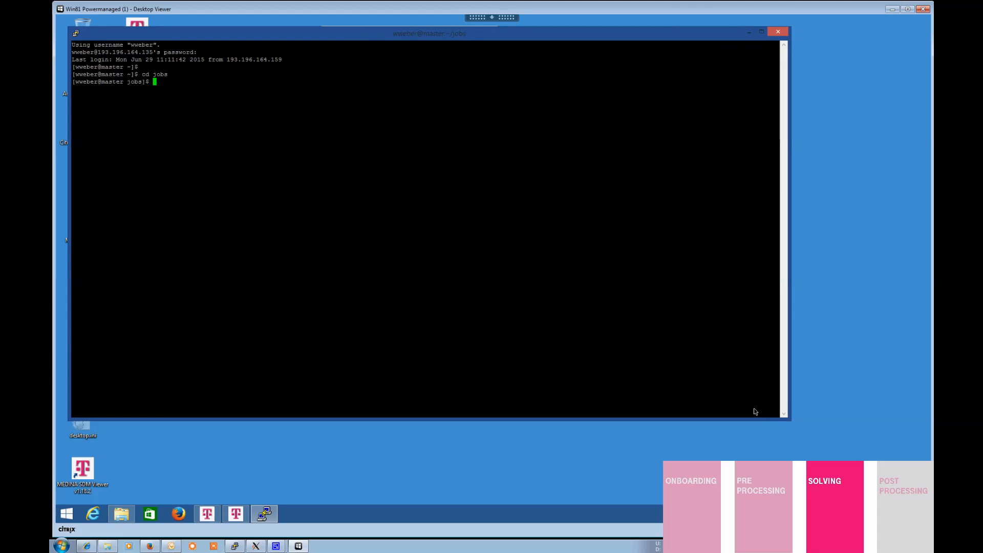
type("qsub ")
type("eigenmodes.sh")
Submit eigenmodes.sh and force_x_y.sh with qsub and list the queue with qstat.
key("Return")
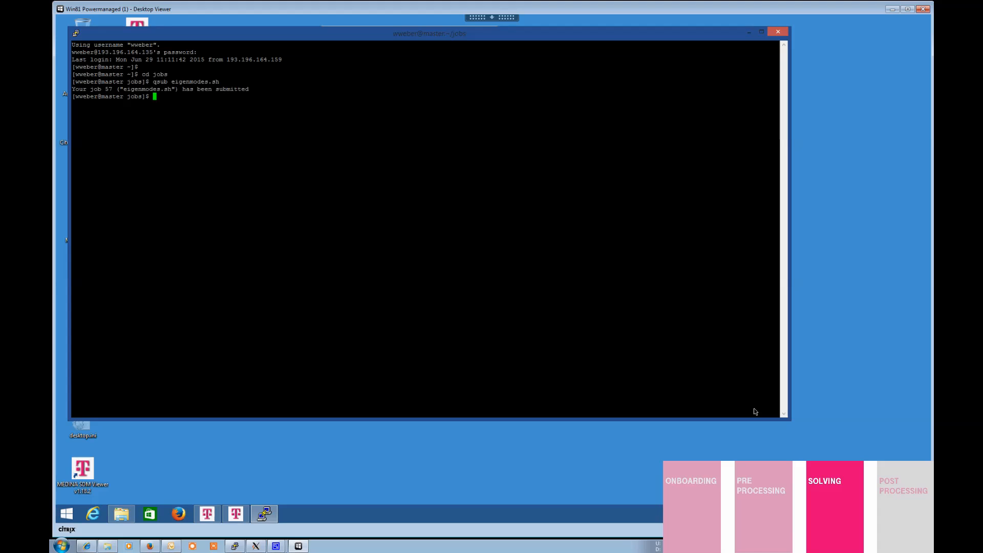
type("qsub ")
type("force_x_y.sh")
key("Return")
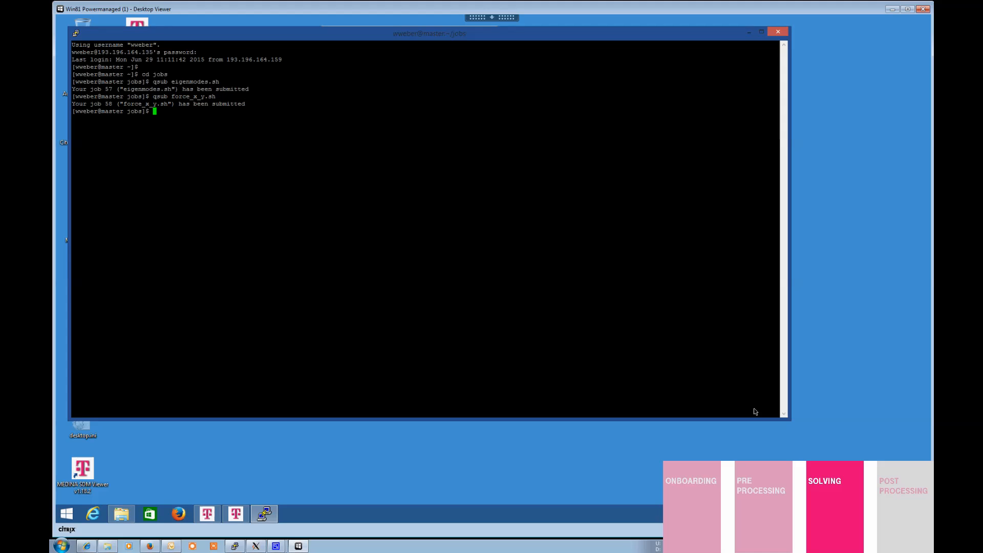
type("qsta")
type("t")
key("Return")
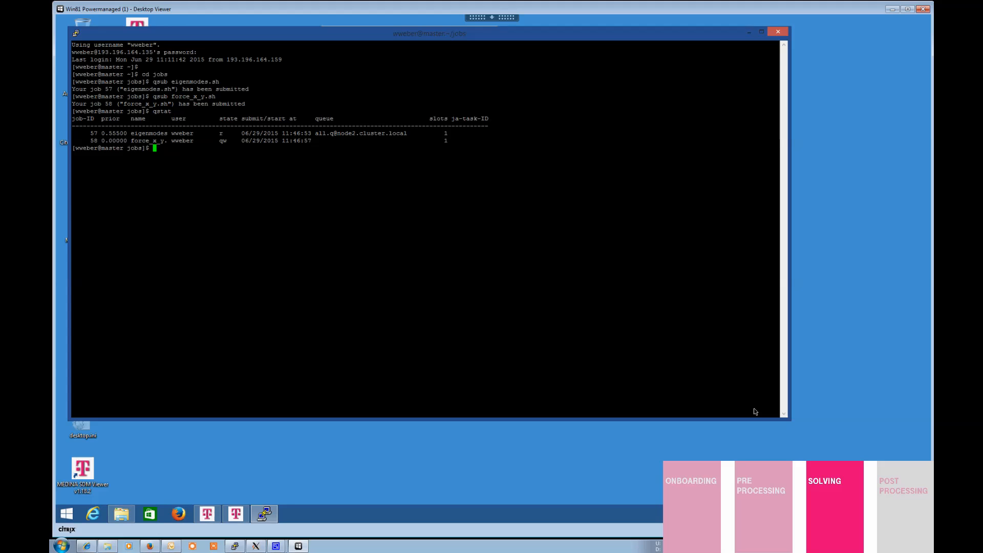
Re-run qstat, then open a second File Explorer window and move it to the right.
key("Up")
key("Return")
left_click(122, 513)
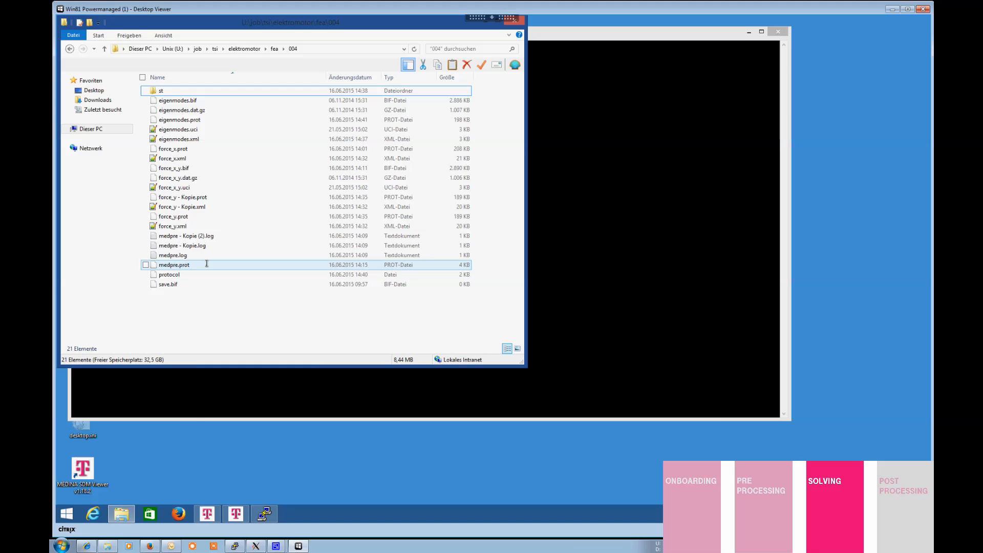
right_click(122, 513)
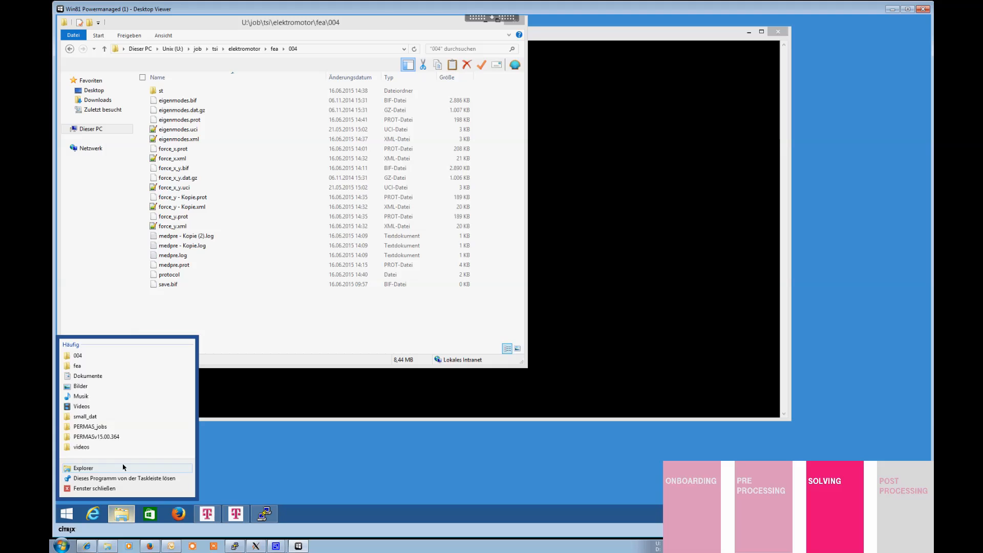
left_click(123, 469)
mouse_move(213, 36)
left_mouse_down()
mouse_move(494, 80)
mouse_move(578, 74)
left_mouse_up()
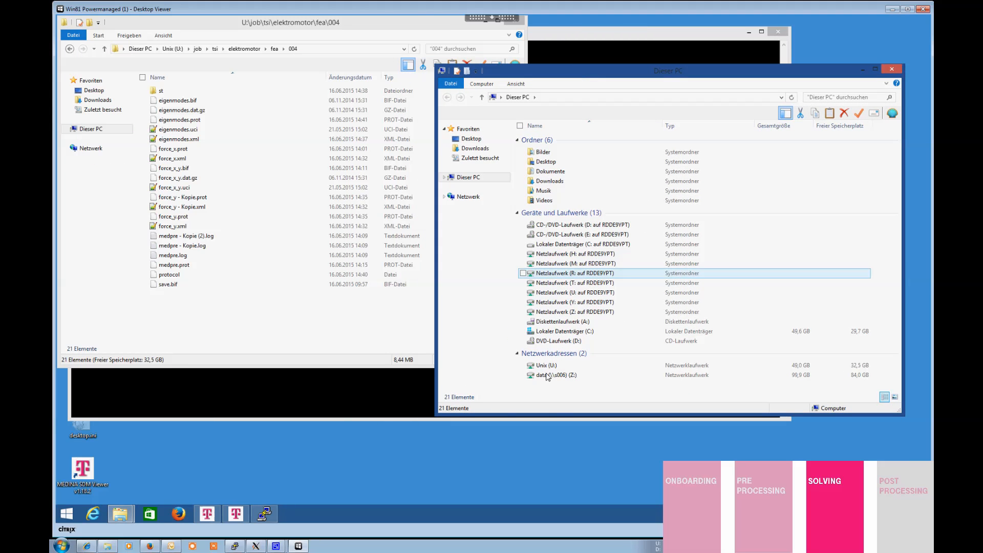
Browse Unix (U:) > res > tsi > elektromotor > fea > 004 results and minimize that window.
double_click(557, 367)
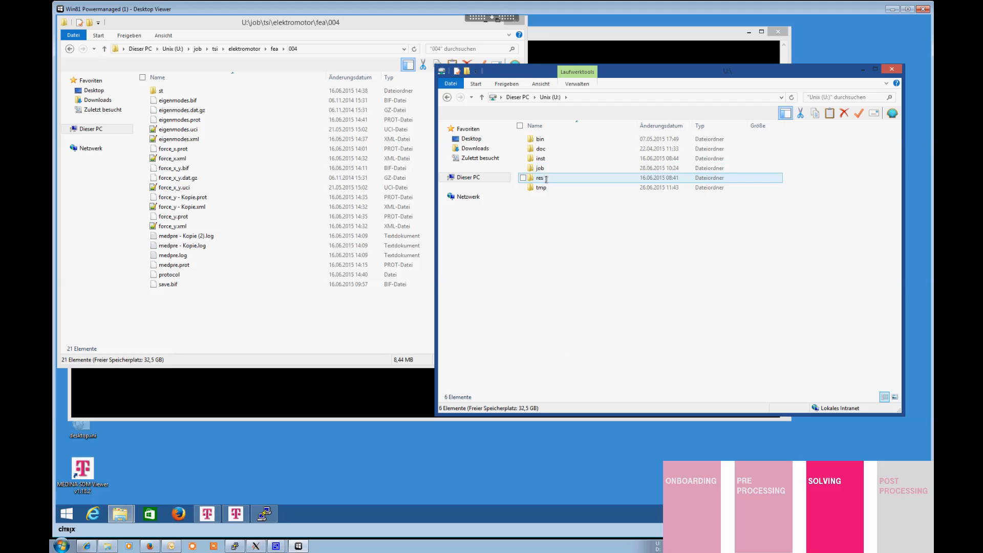
left_click(546, 178)
double_click(547, 179)
double_click(549, 141)
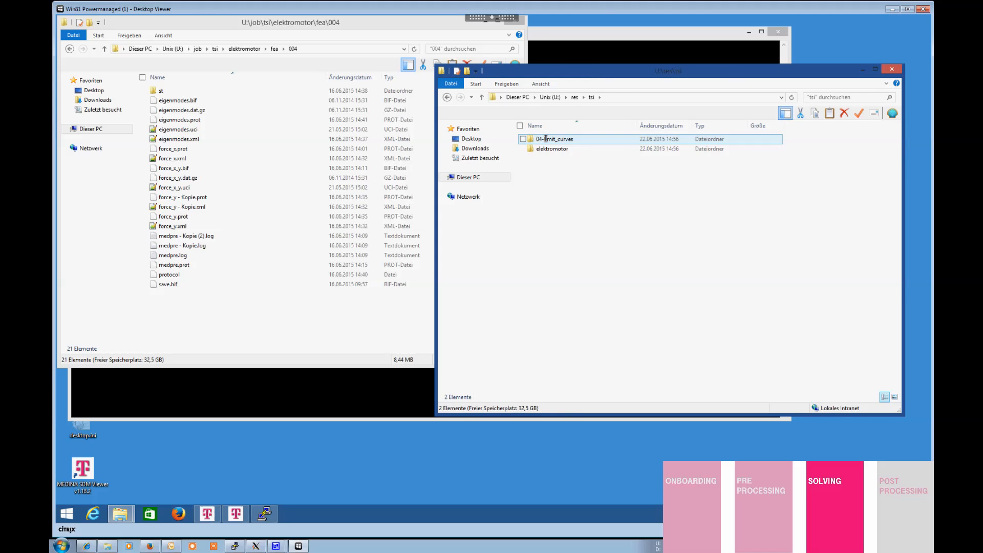
left_click(549, 149)
double_click(549, 149)
double_click(549, 140)
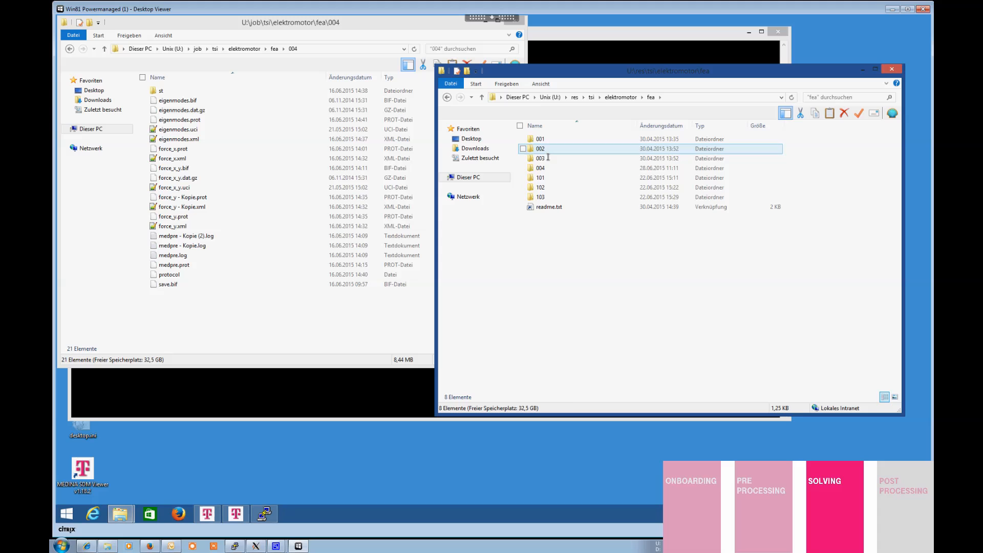
double_click(548, 169)
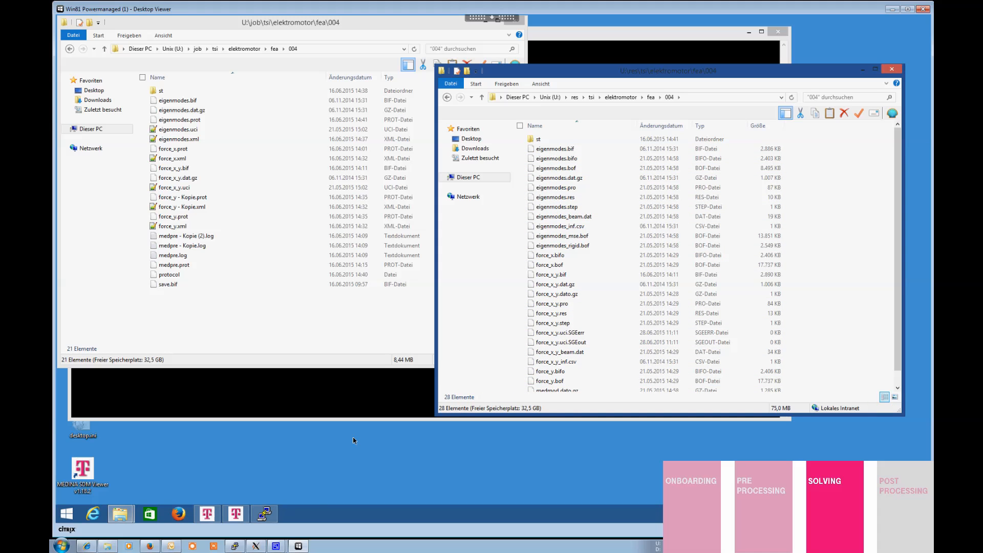
left_click(471, 487)
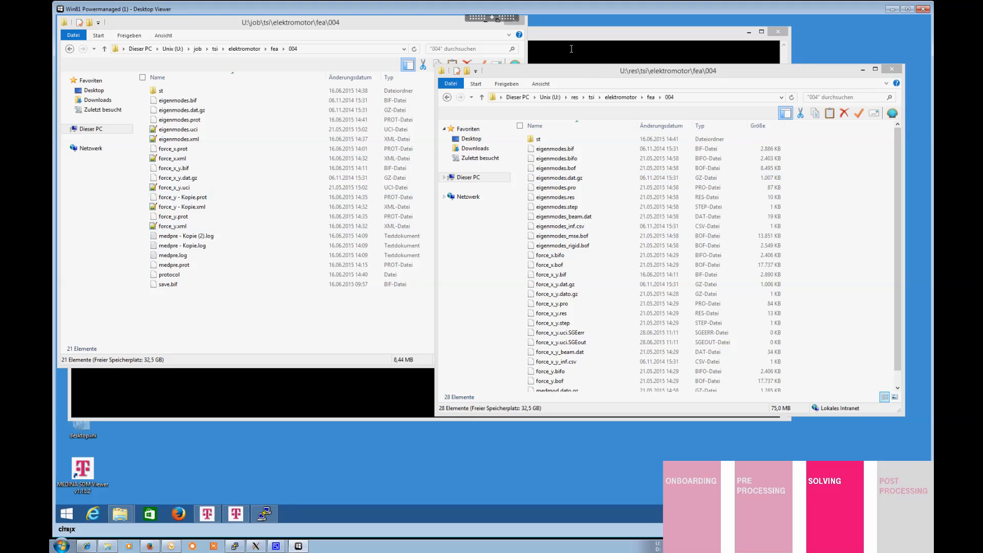
left_click(863, 70)
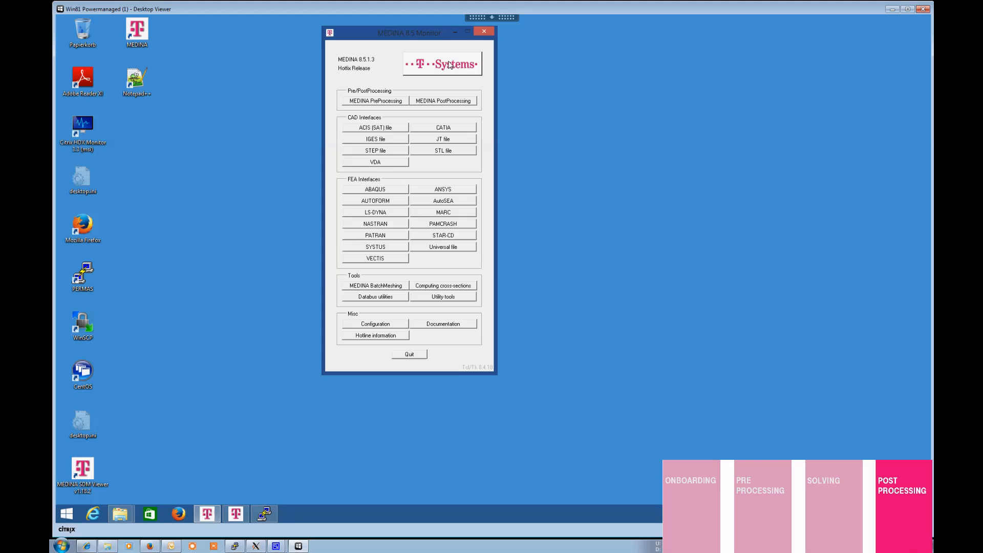
Minimize MEDINA 8.5 Monitor and launch MEDINA/SDM Viewer from the desktop shortcut.
left_click(453, 33)
double_click(83, 470)
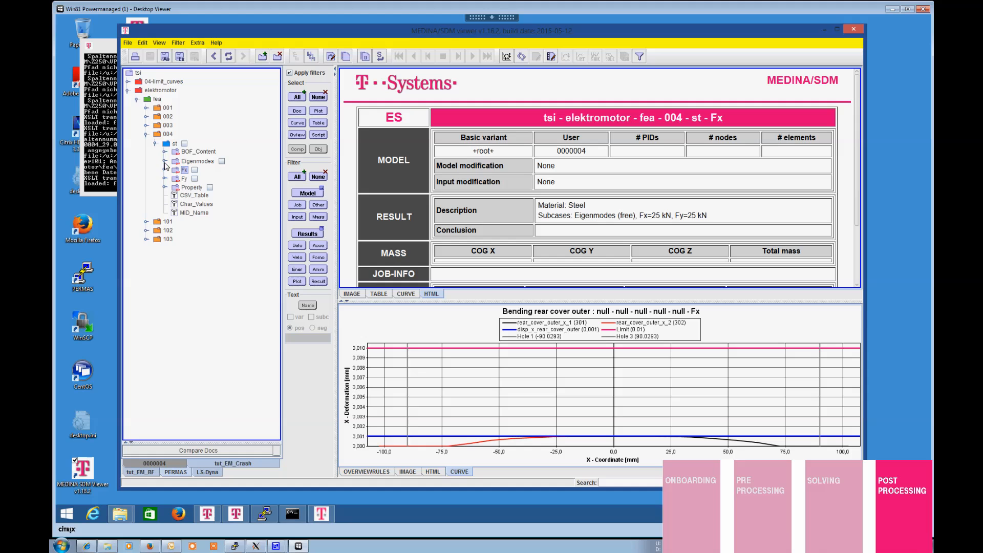
Show eigenmode 1 above and eigenmodes 2 and 6 in the enlarged lower panel, then collapse the list.
left_click(218, 91)
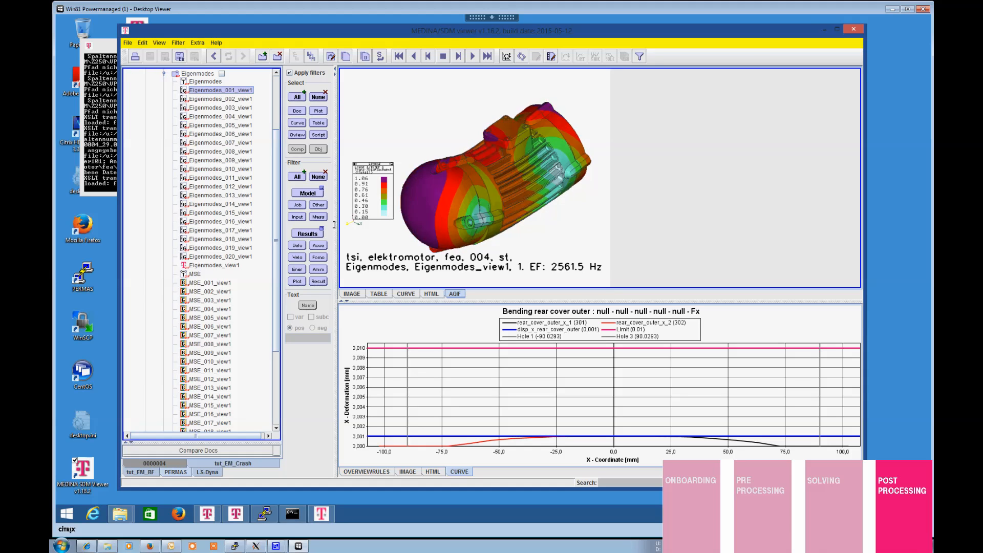
left_click(383, 332)
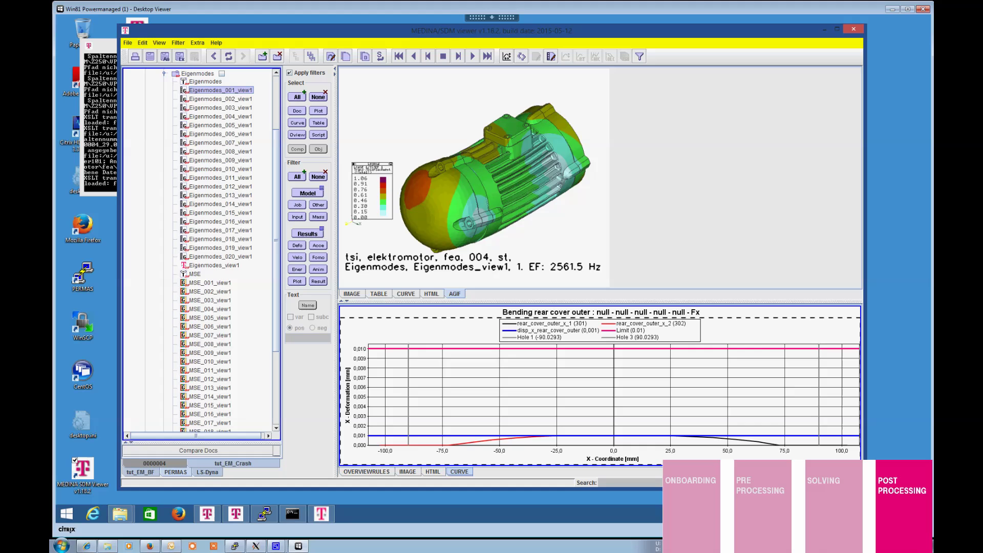
left_click(217, 99)
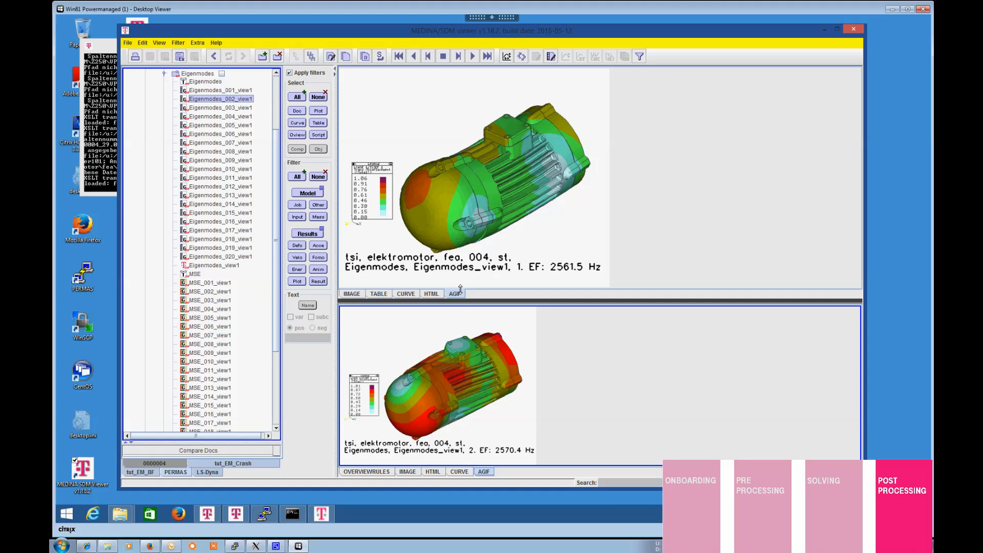
left_click_drag(459, 299, 460, 265)
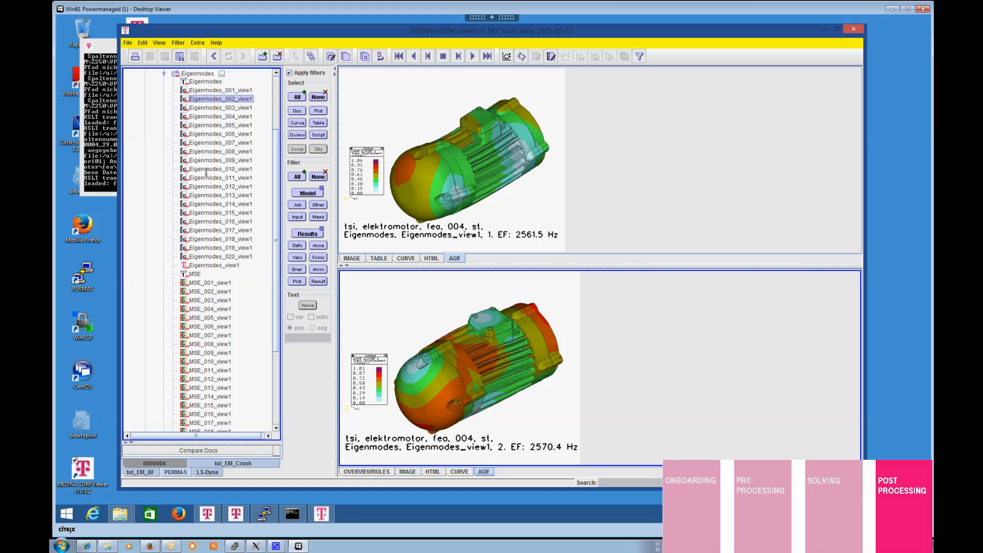
left_click(218, 91)
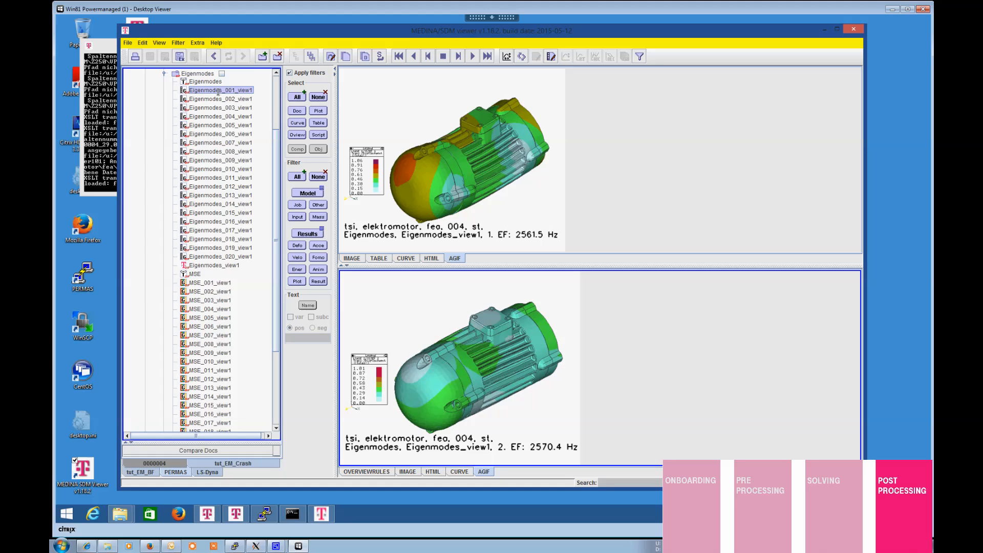
left_click(217, 133)
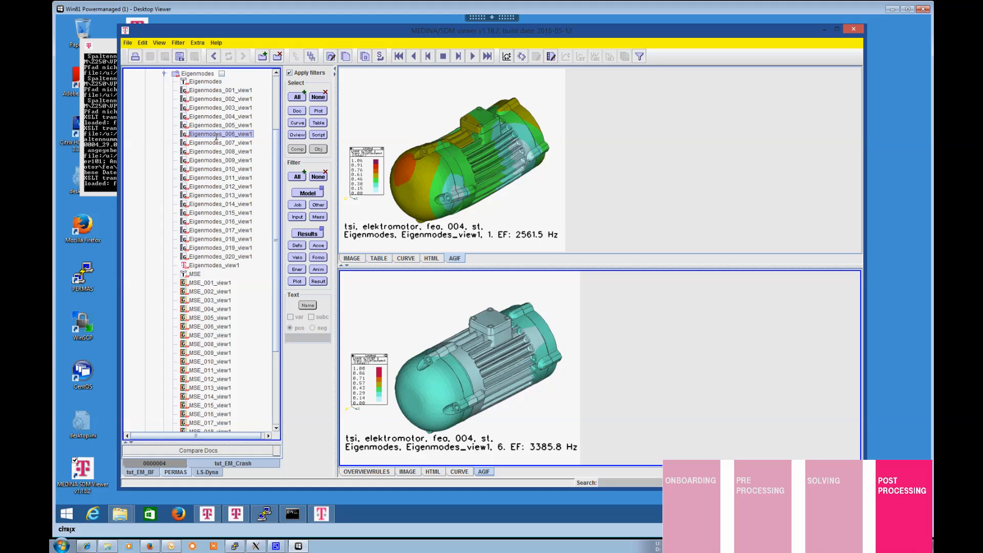
left_click(165, 75)
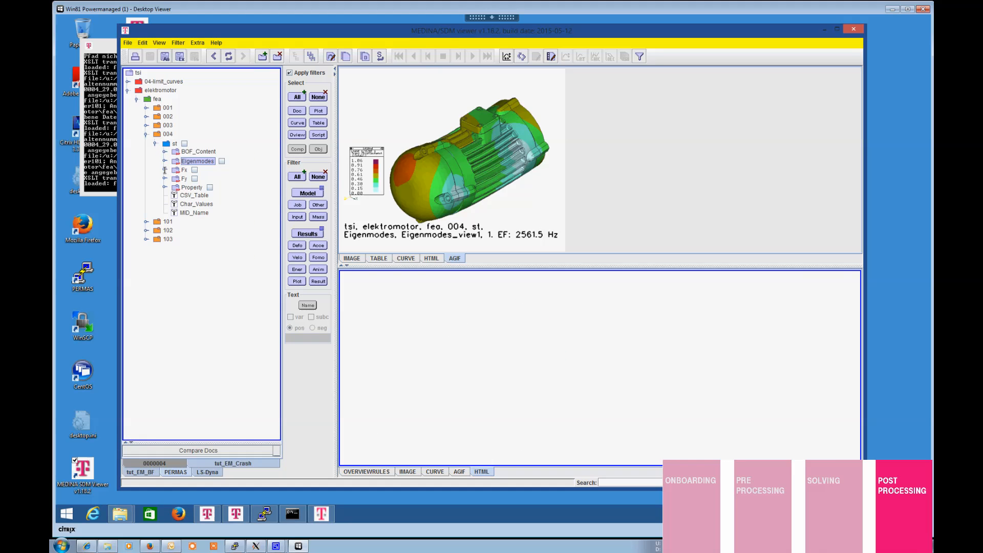
Review Fx results: front/rear cover bending curves, displacement animation, max stresses, reaction forces, hole distances.
left_click(164, 170)
left_click(211, 187)
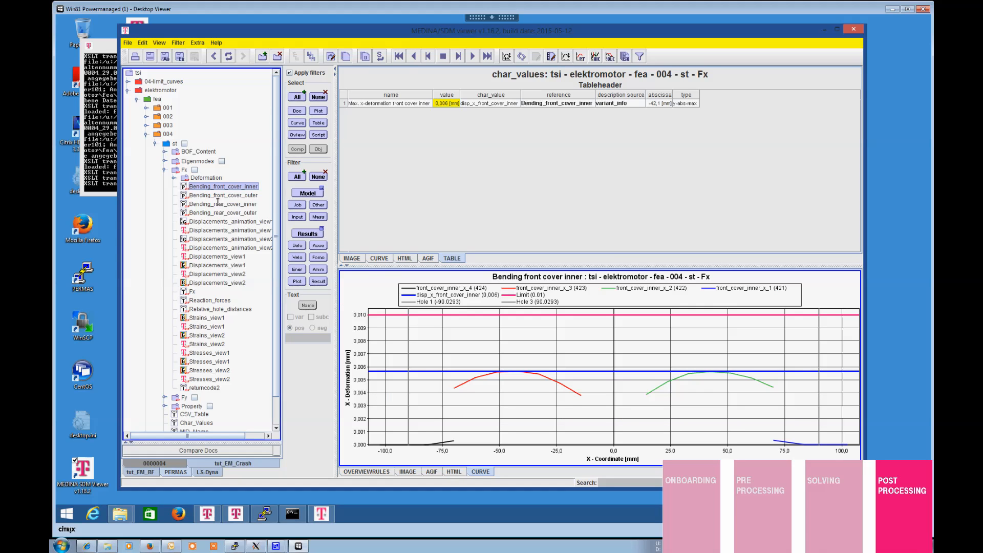
left_click(218, 204)
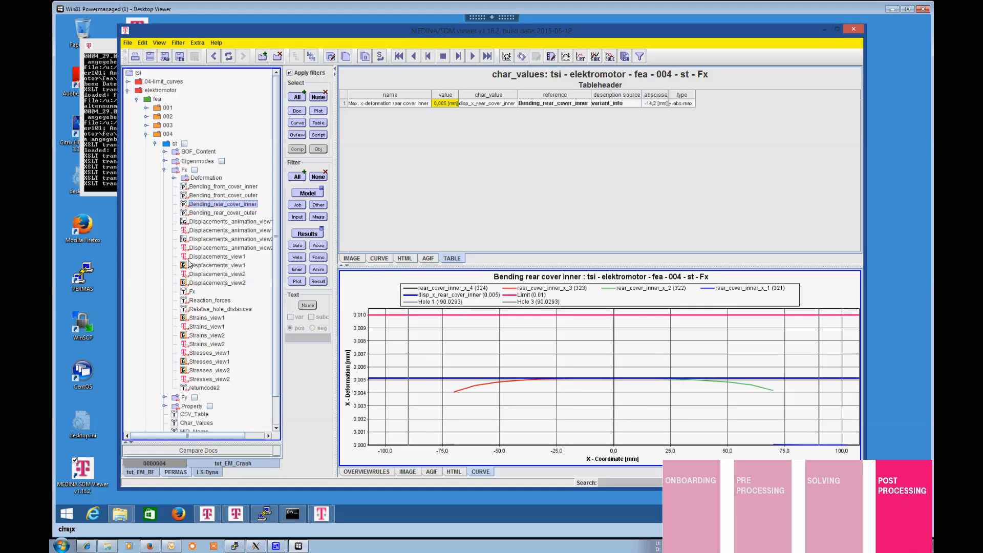
left_click(204, 222)
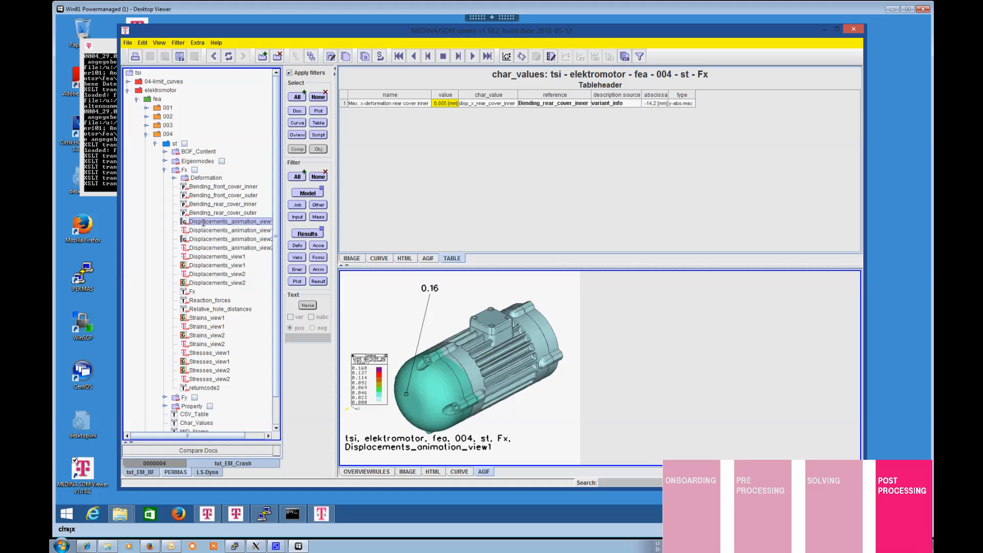
left_click(190, 292)
left_click(211, 300)
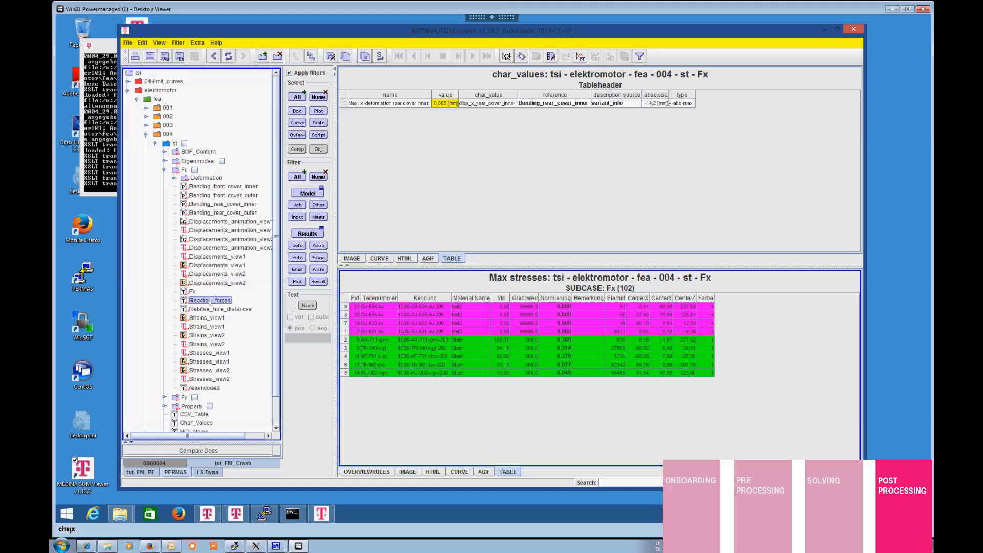
left_click(219, 309)
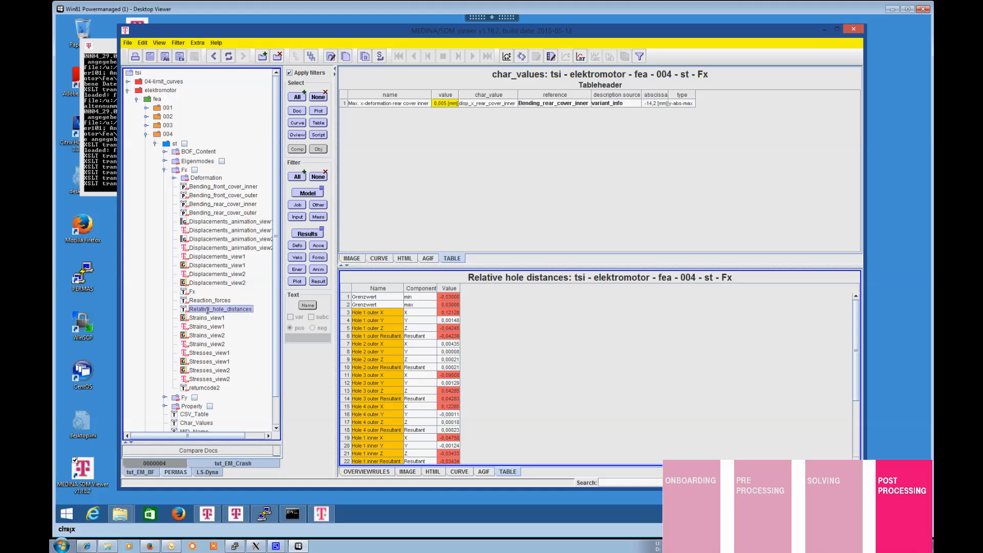
Review Fy displacement animation, reaction forces and max stresses, then exit MEDINA/SDM Viewer.
left_click(165, 398)
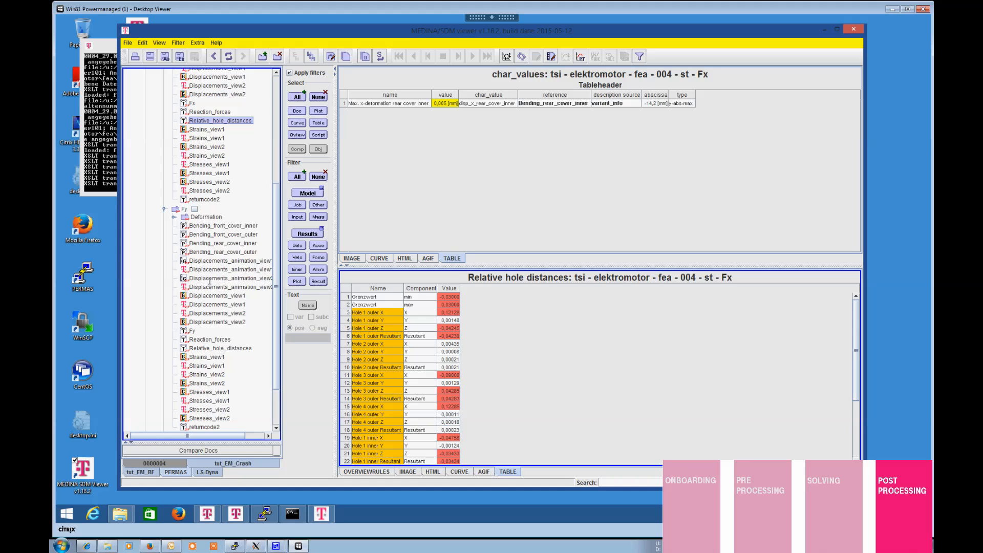
left_click(218, 261)
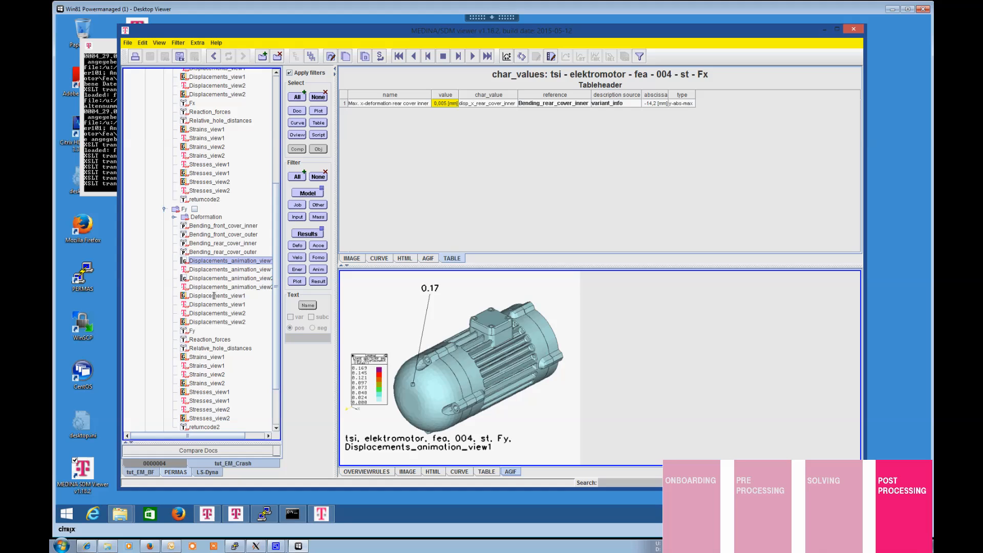
left_click(202, 341)
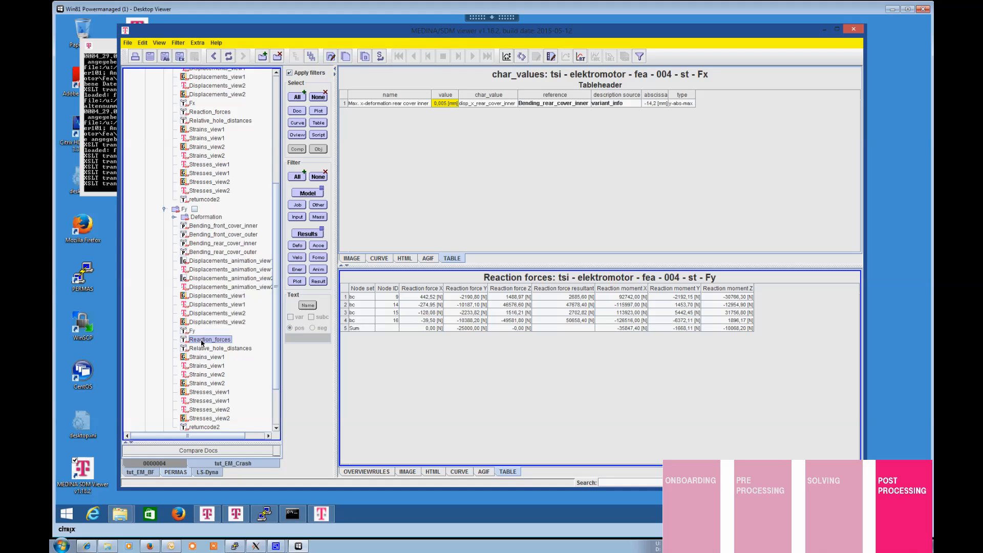
left_click(193, 331)
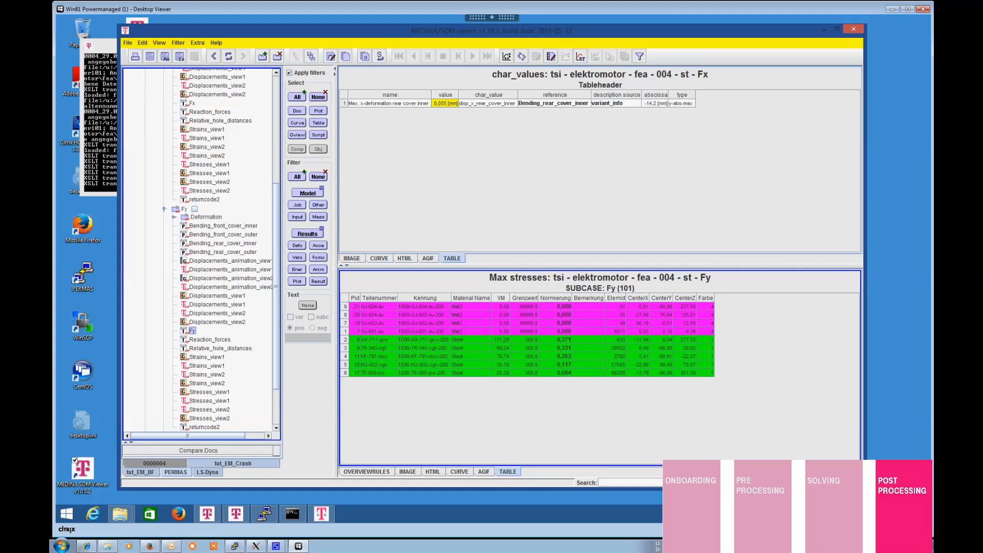
left_click(130, 42)
left_click(131, 127)
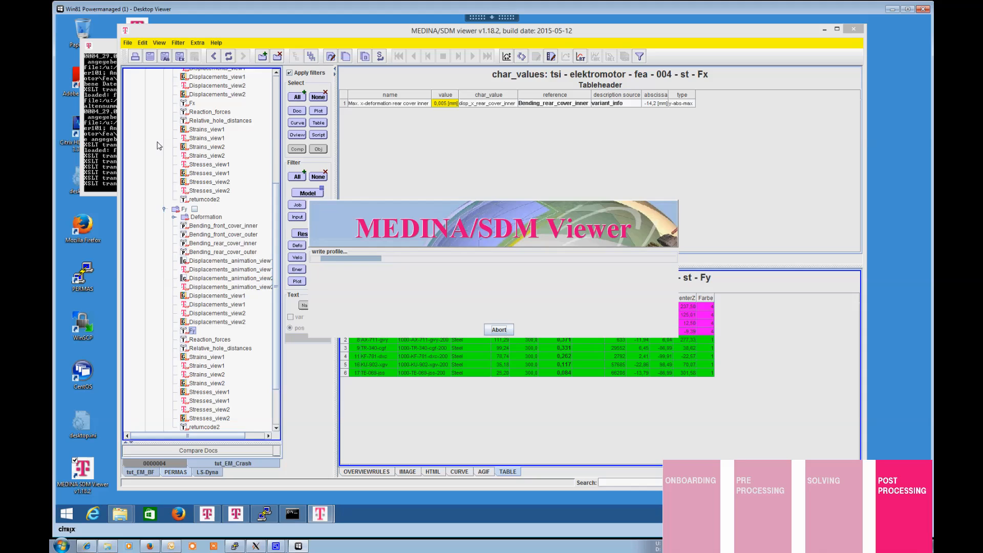
Sign out of the remote Windows session via Start > Abmelden.
left_click(67, 513)
left_click(226, 493)
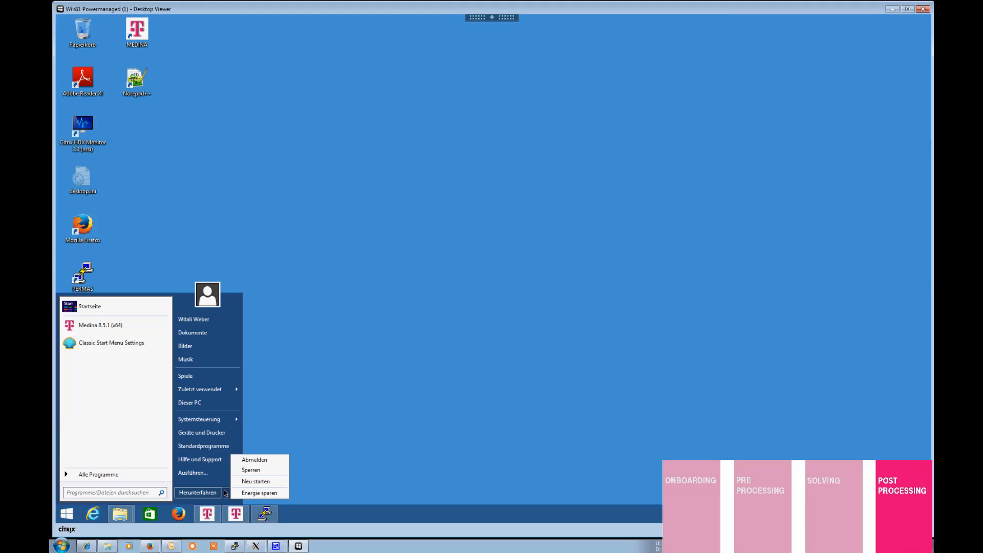